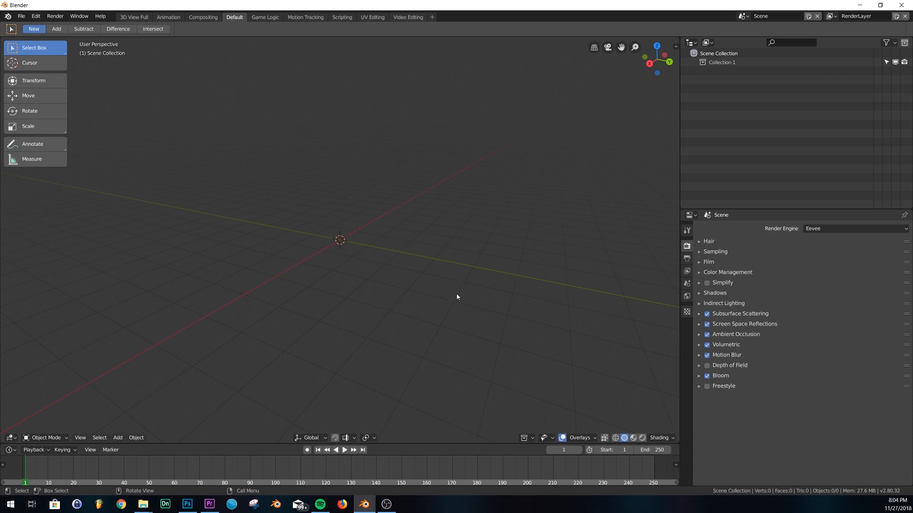
# In Preferences > Editing, set New F-Curve Interpolation to Linear, then close the window
pyautogui.click(55, 15)
pyautogui.moveTo(20, 19)
pyautogui.click(47, 120)
pyautogui.moveTo(912, 218); pyautogui.dragTo(335, 168)
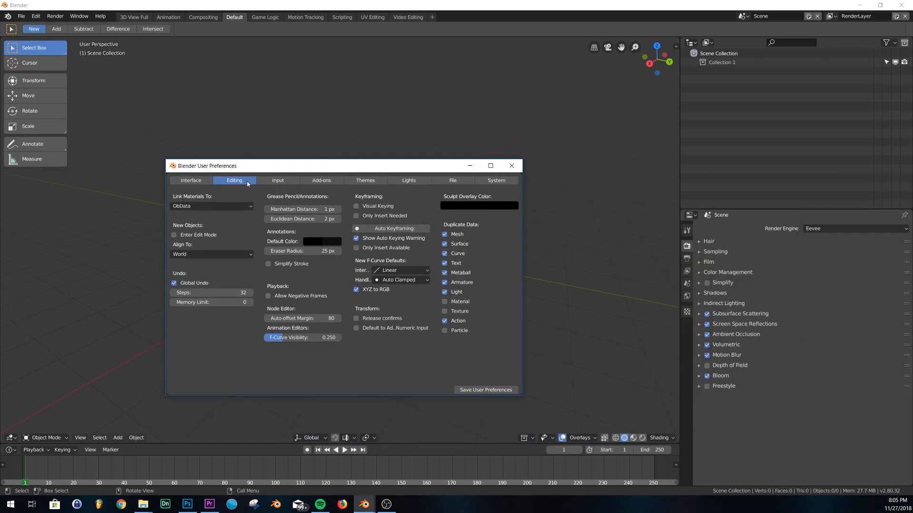
pyautogui.click(397, 270)
pyautogui.click(323, 313)
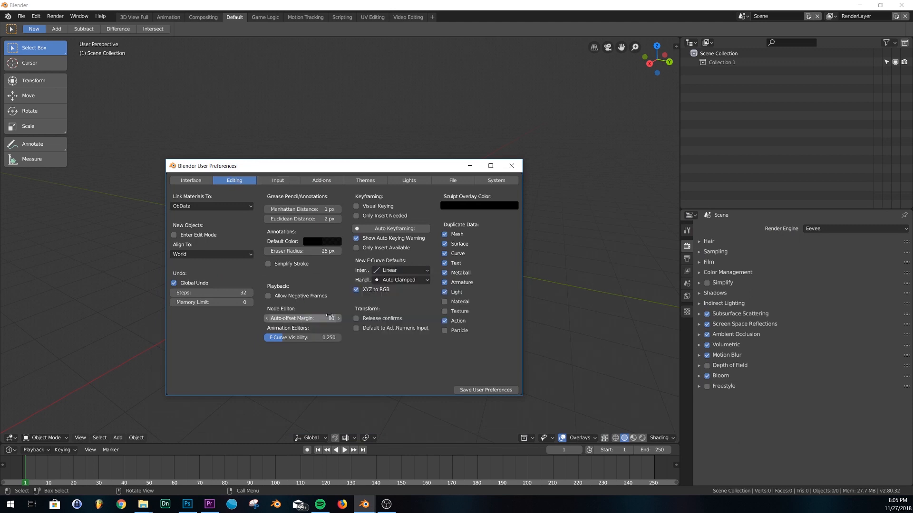
pyautogui.click(395, 271)
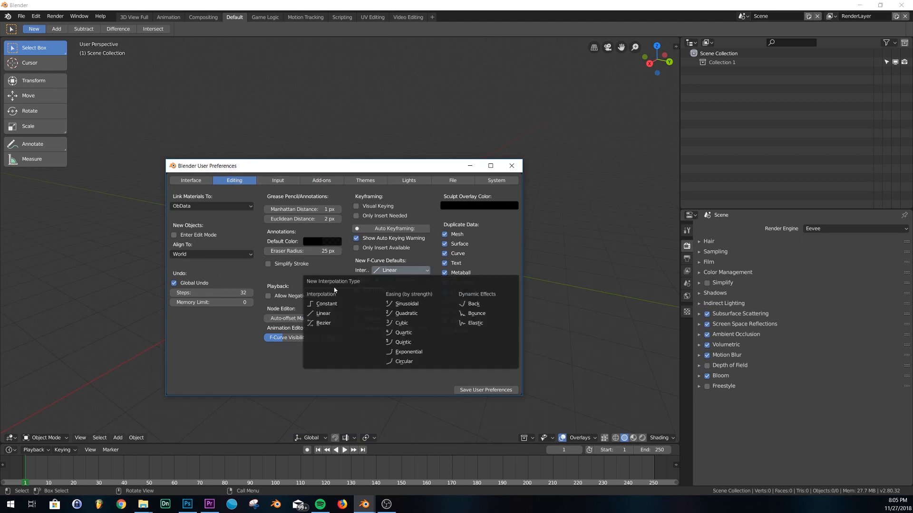
pyautogui.click(328, 314)
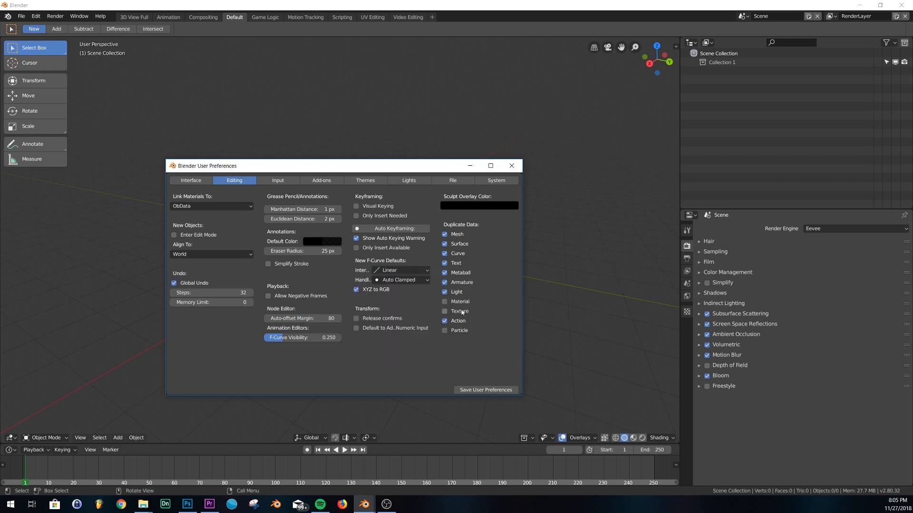
pyautogui.click(511, 166)
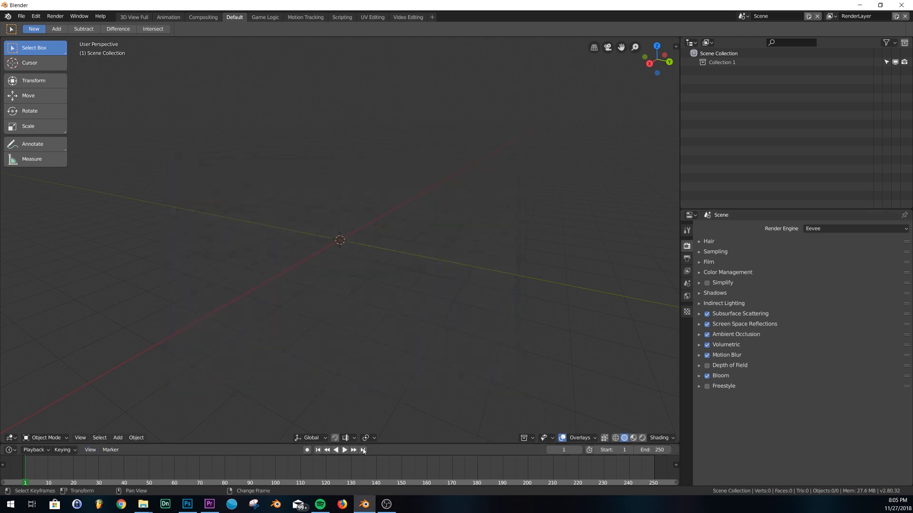
# Set the timeline End frame to 50 and adjust the timeline view
pyautogui.click(655, 450)
pyautogui.write('50')
pyautogui.press('Return')
pyautogui.moveTo(364, 485); pyautogui.dragTo(220, 483)
pyautogui.scroll(5, 314, 463)
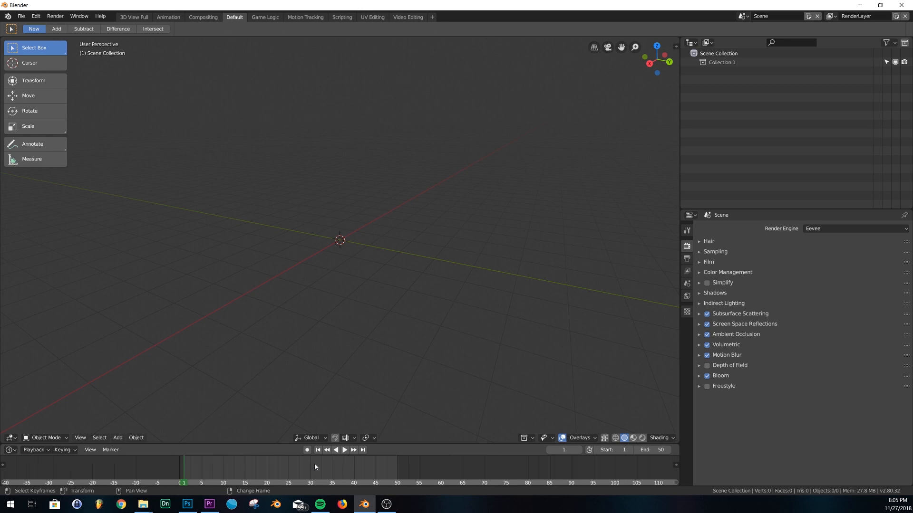
pyautogui.moveTo(403, 483); pyautogui.dragTo(359, 485)
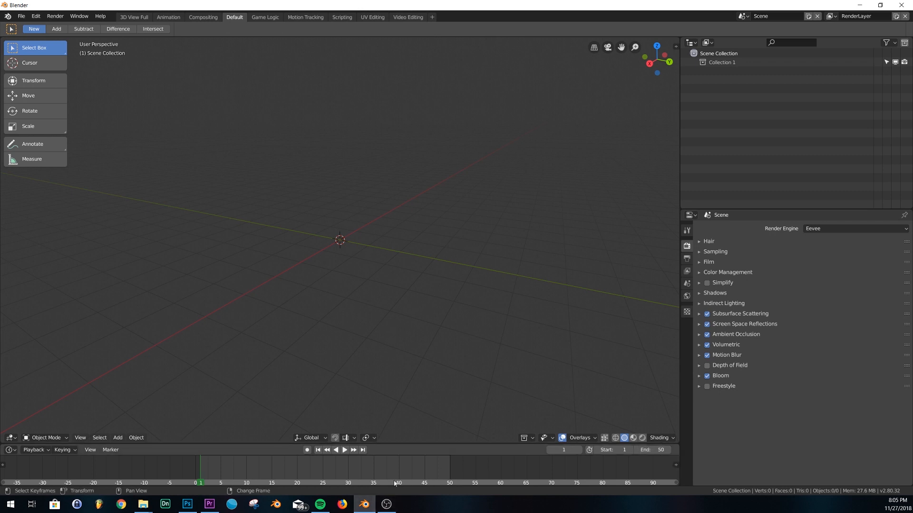
# Orbit the viewport and bring up the Add menu's Mesh list
pyautogui.moveTo(456, 380); pyautogui.dragTo(433, 304, button='middle')
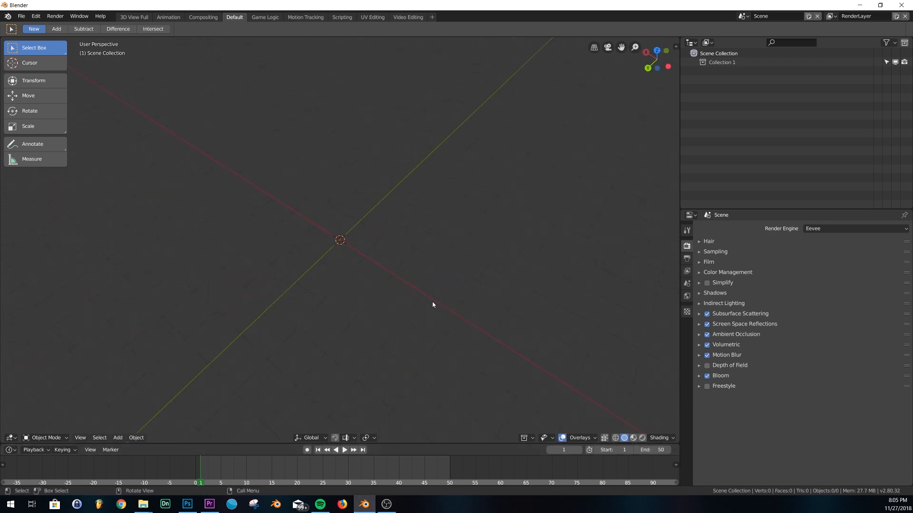
pyautogui.moveTo(486, 294); pyautogui.dragTo(457, 271, button='middle')
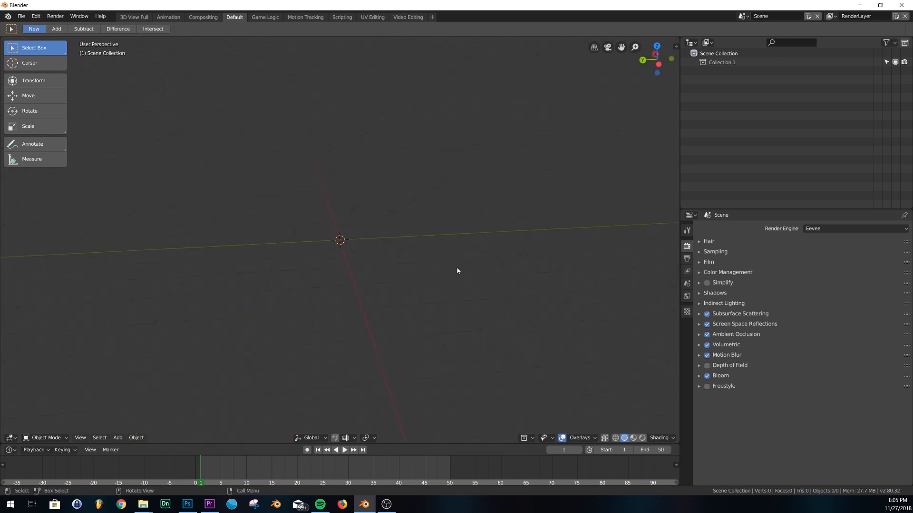
pyautogui.hotkey('shift', 'a')
pyautogui.hotkey('shift', 'a')
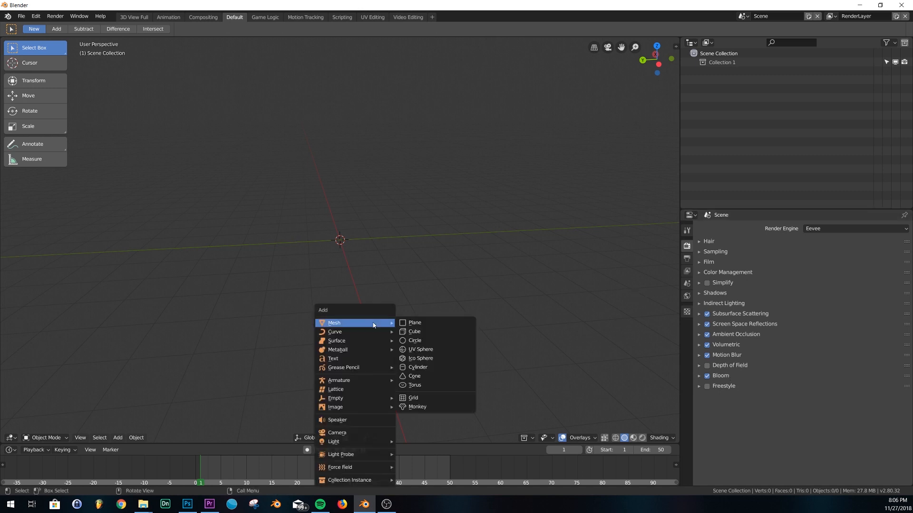
# Add a plane at the origin and scale it by 8 on all axes
pyautogui.click(415, 323)
pyautogui.press('s')
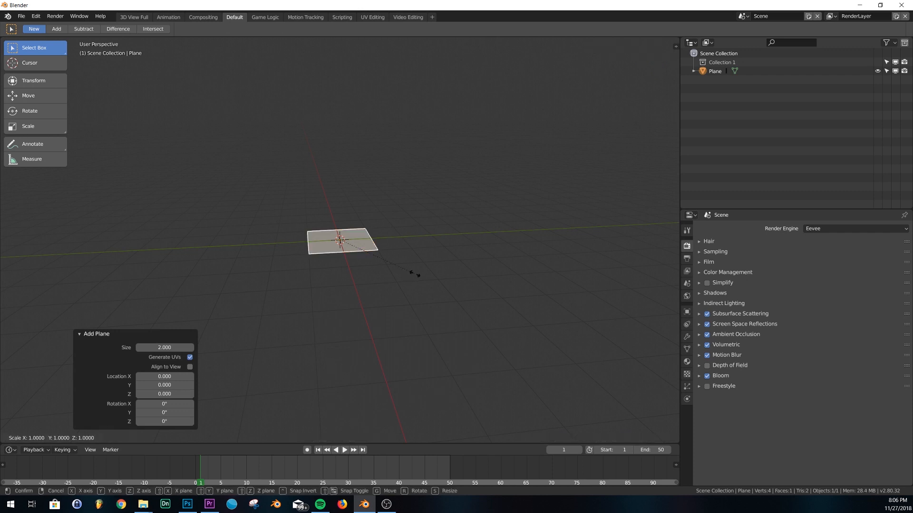
pyautogui.press('8')
pyautogui.press('Return')
# Orbit to a low diagonal view of the plane and show its Modifier properties
pyautogui.scroll(-4, 432, 264)
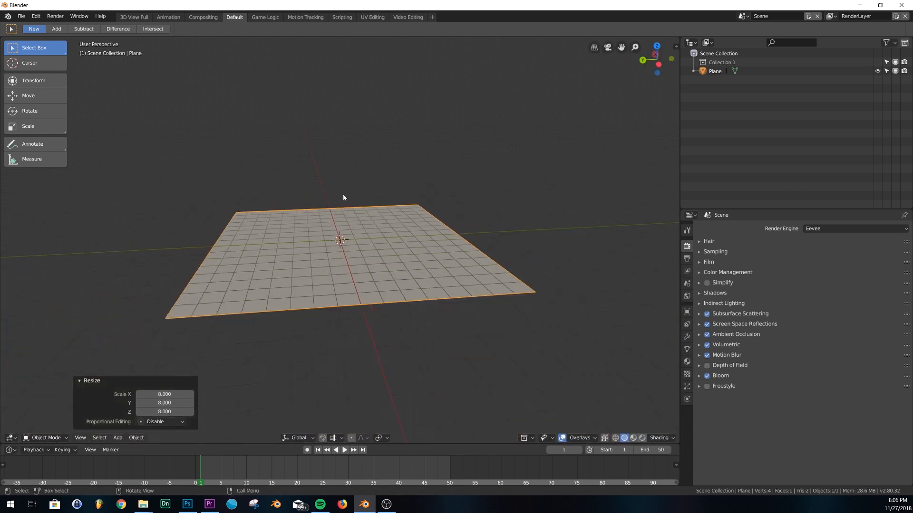
pyautogui.moveTo(429, 230); pyautogui.dragTo(423, 299, button='middle')
pyautogui.scroll(-1, 432, 265)
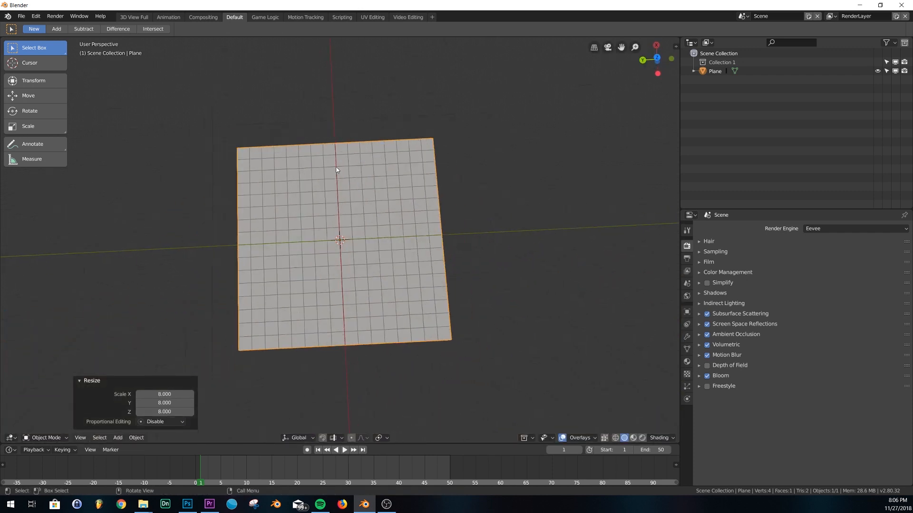
pyautogui.moveTo(298, 157); pyautogui.dragTo(395, 267, button='middle')
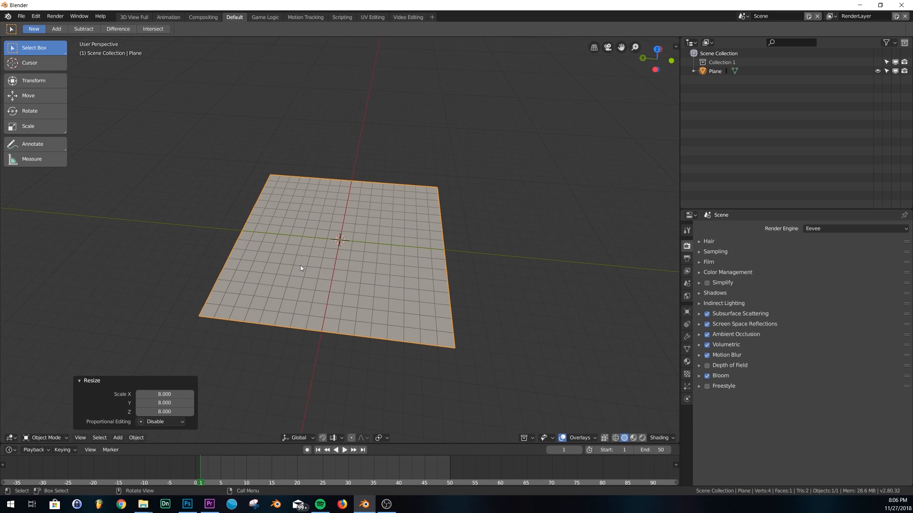
pyautogui.moveTo(377, 246); pyautogui.dragTo(402, 240, button='middle')
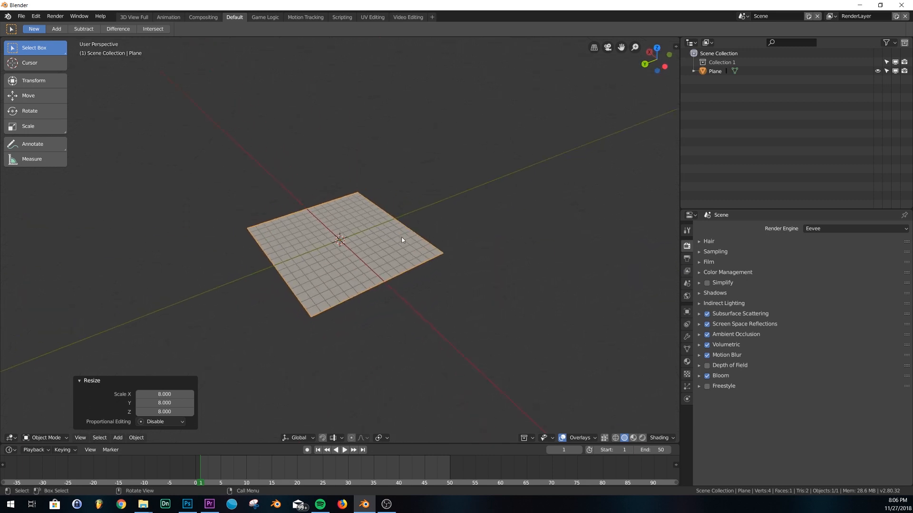
pyautogui.moveTo(460, 220); pyautogui.dragTo(309, 221, button='middle')
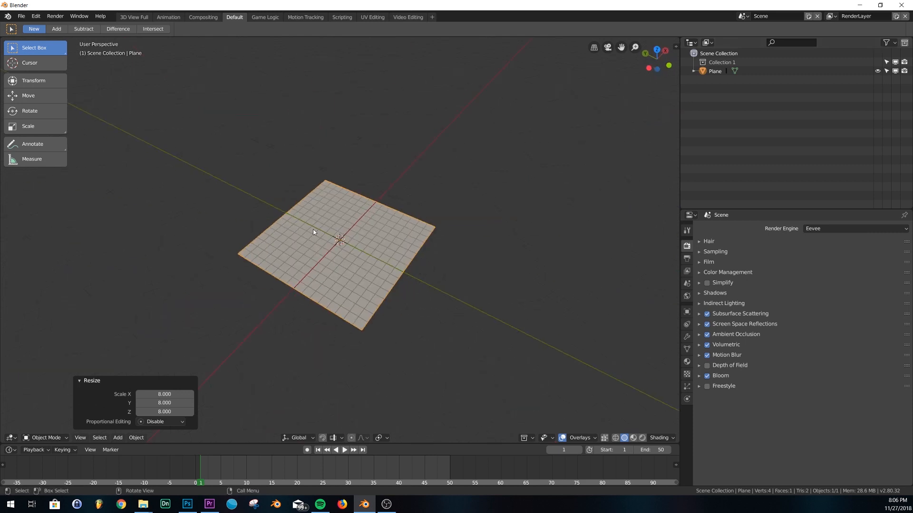
pyautogui.click(687, 336)
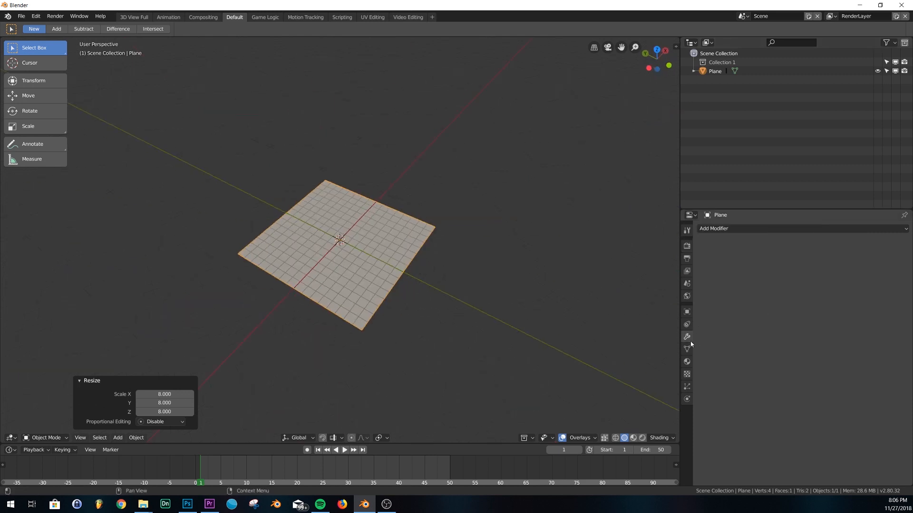
pyautogui.moveTo(467, 239); pyautogui.dragTo(489, 269, button='middle')
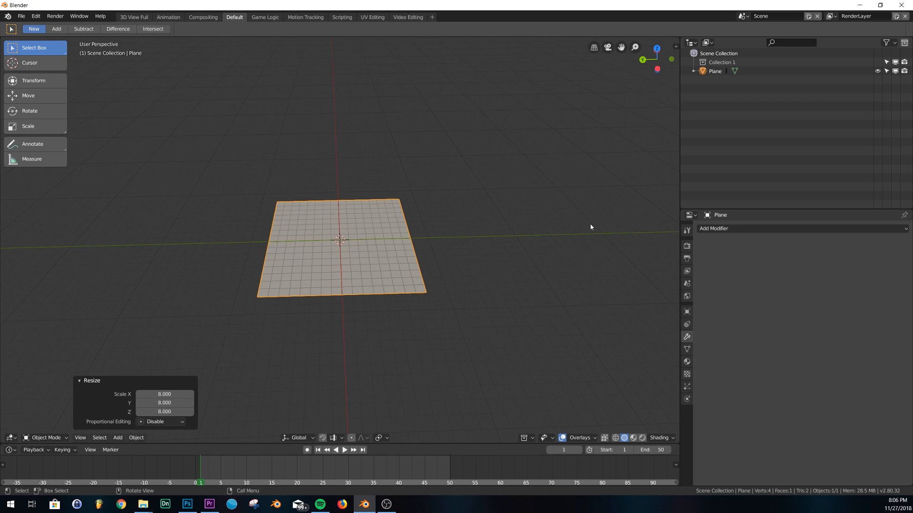
# Change the plane's Viewport Display 'Display As' from Textured to Wire
pyautogui.click(689, 313)
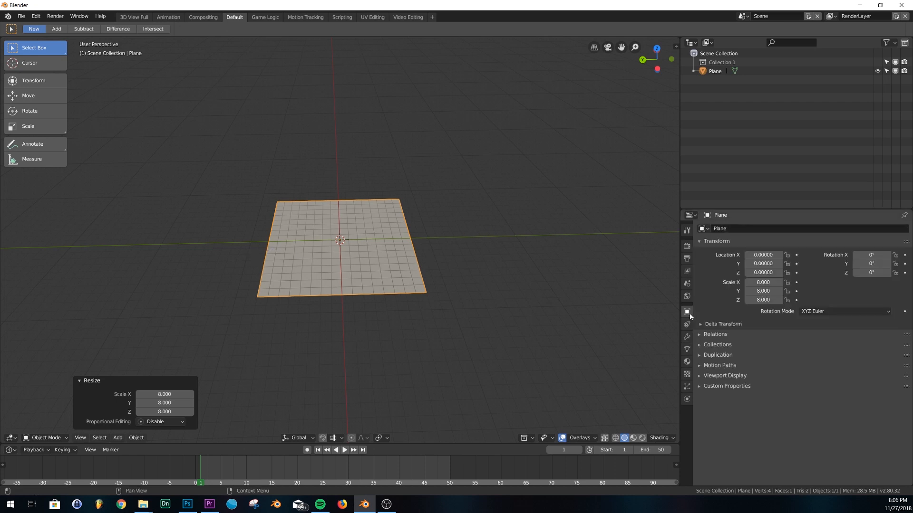
pyautogui.click(729, 376)
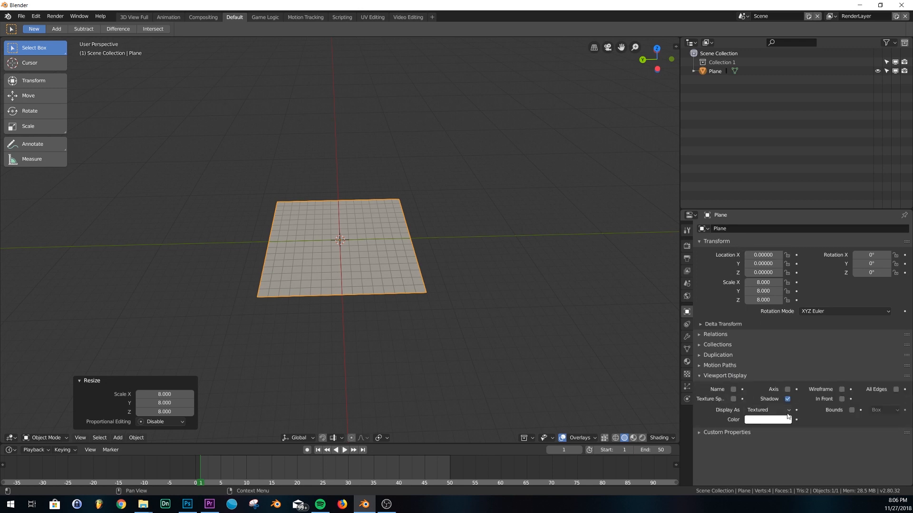
pyautogui.click(768, 410)
pyautogui.click(760, 390)
pyautogui.scroll(2, 379, 285)
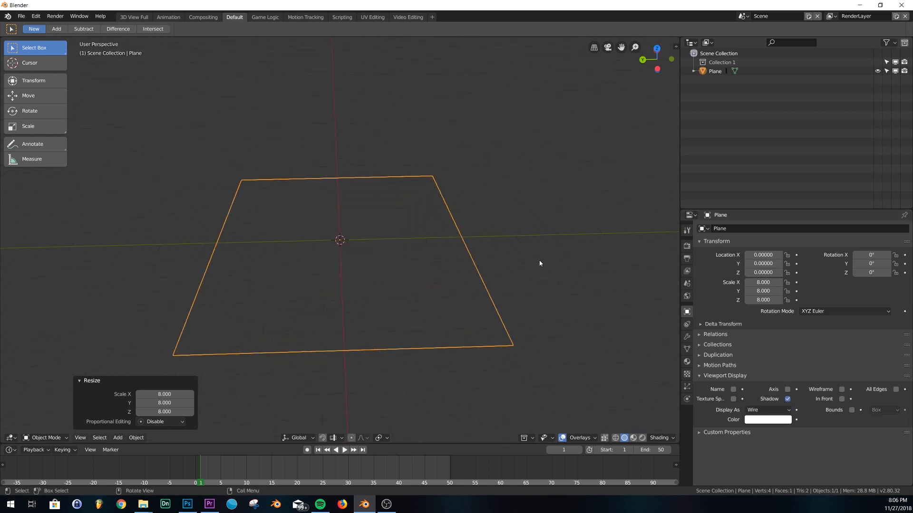
pyautogui.hotkey('shift', 'a')
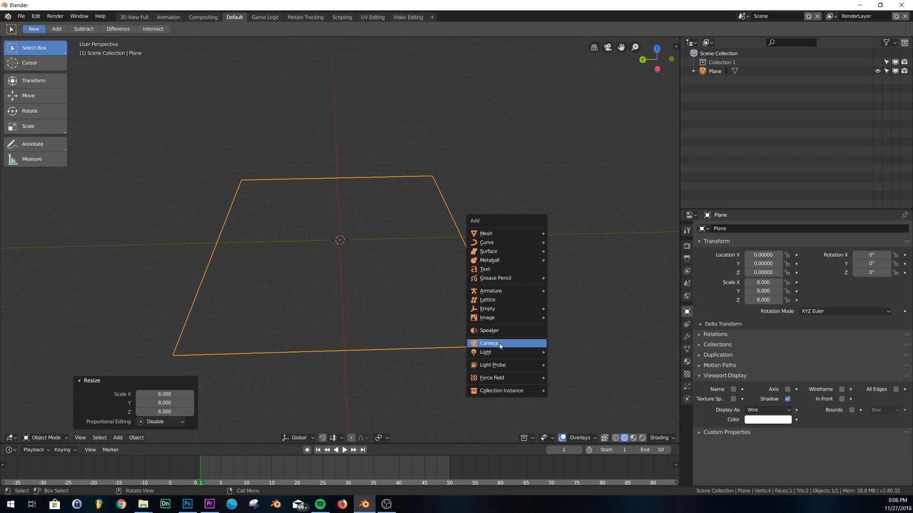
# Add a camera at the origin with rotation X 90°, Y 0°, Z 0°
pyautogui.click(499, 344)
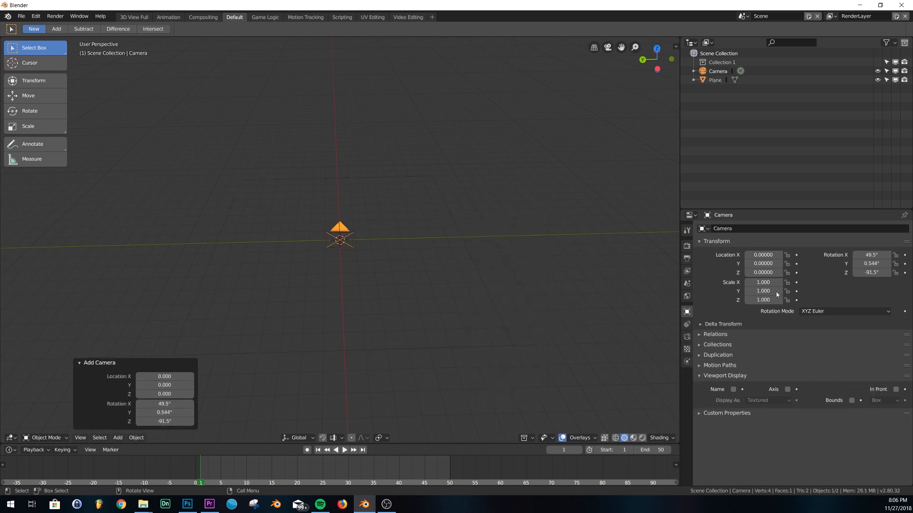
pyautogui.click(162, 403)
pyautogui.write('90')
pyautogui.press('Return')
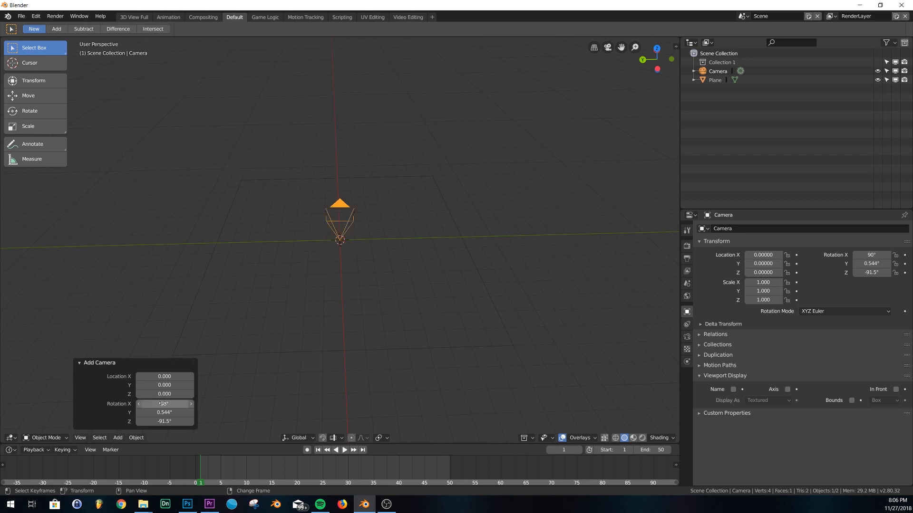
pyautogui.click(162, 413)
pyautogui.write('0')
pyautogui.press('Return')
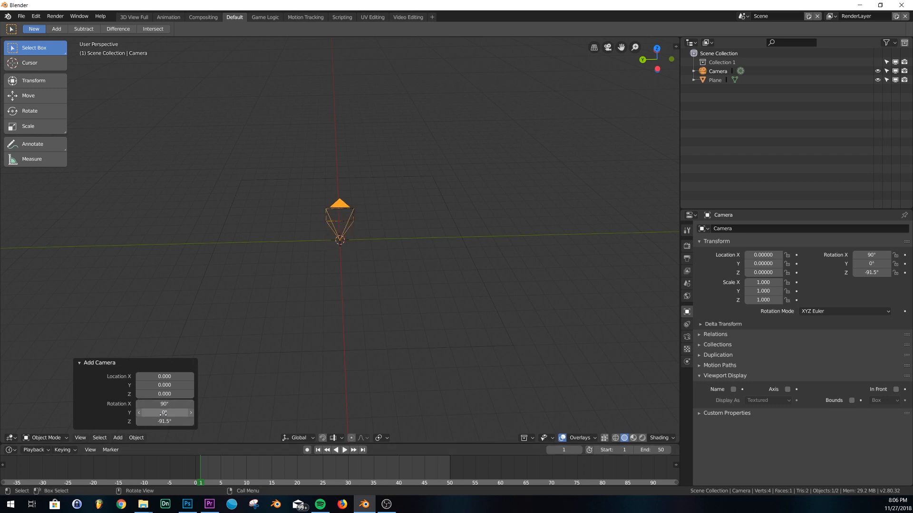
pyautogui.click(161, 421)
pyautogui.write('0')
pyautogui.press('Return')
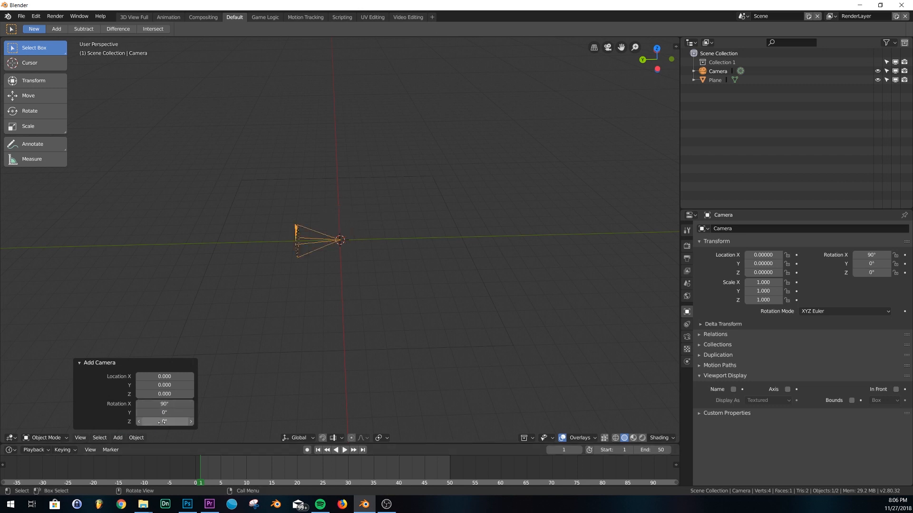
# Orbit to view the camera and switch to the combined Transform tool
pyautogui.moveTo(304, 313); pyautogui.dragTo(229, 269, button='middle')
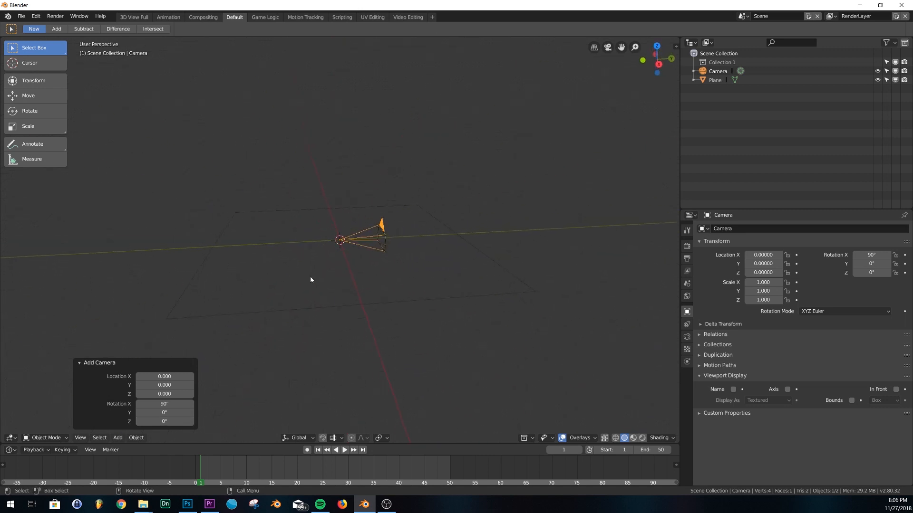
pyautogui.scroll(2, 310, 278)
pyautogui.click(40, 81)
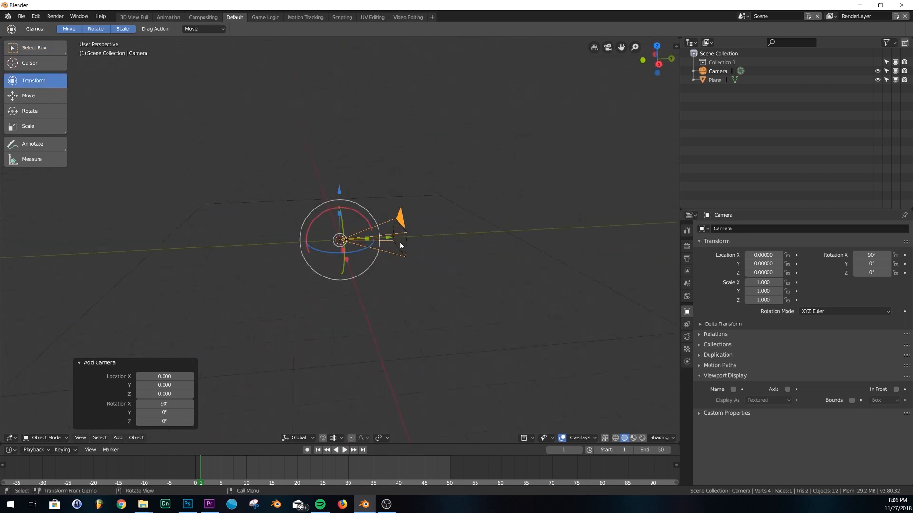
# Move the camera along Y to Location Y -8
pyautogui.moveTo(412, 231); pyautogui.dragTo(413, 242, button='middle')
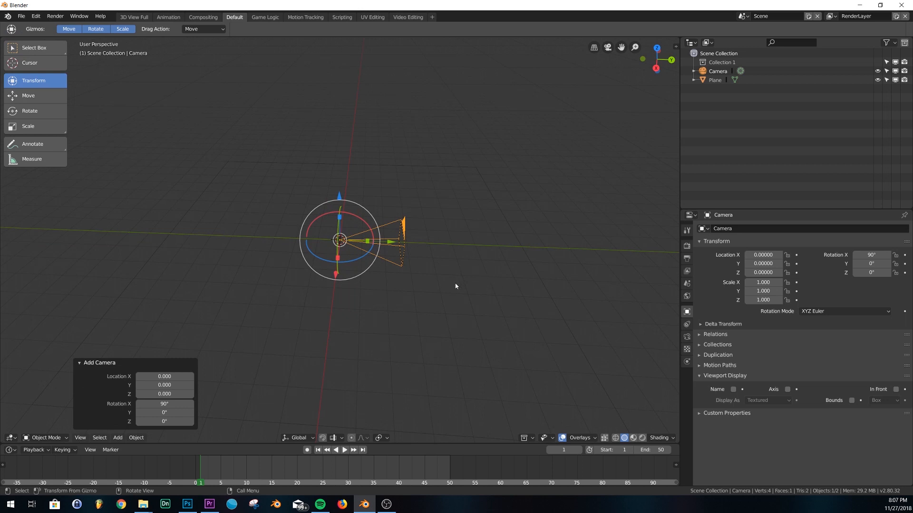
pyautogui.click(151, 265)
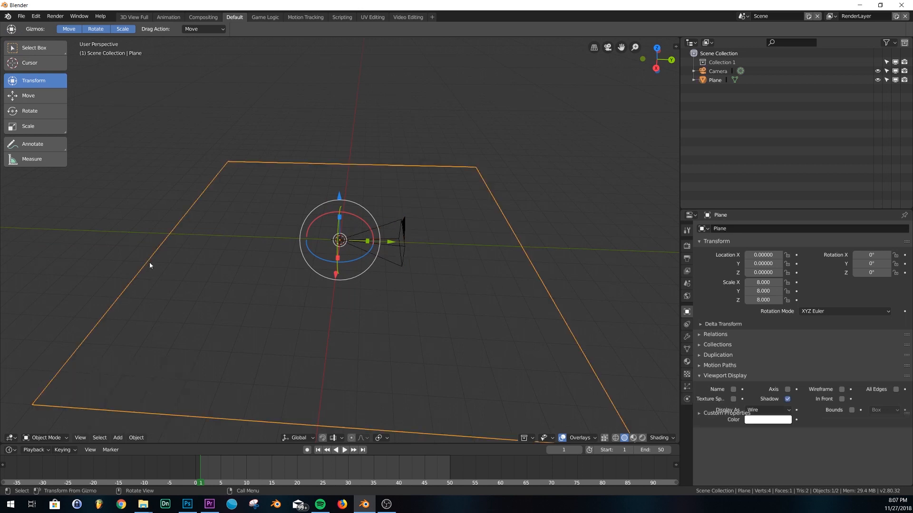
pyautogui.click(404, 230)
pyautogui.moveTo(404, 230); pyautogui.dragTo(439, 265, button='middle')
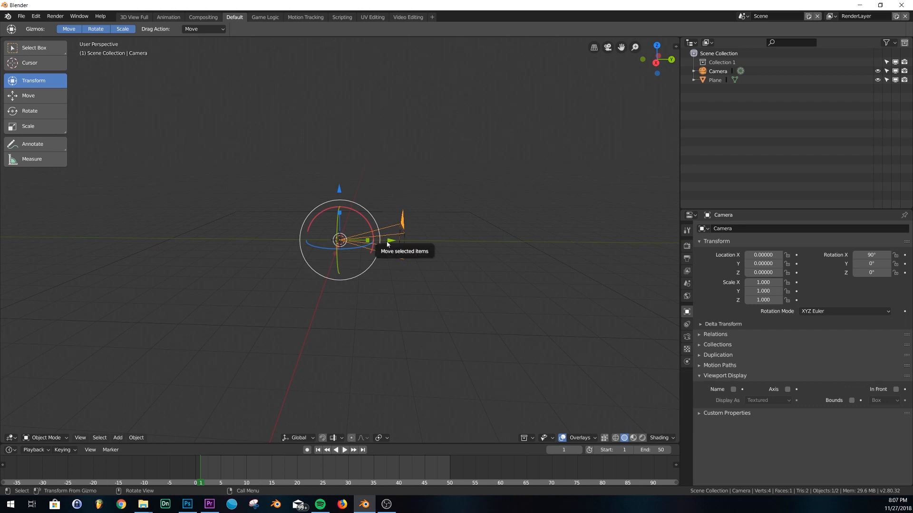
pyautogui.moveTo(390, 241); pyautogui.dragTo(298, 247)
pyautogui.moveTo(299, 246); pyautogui.dragTo(386, 258, button='middle')
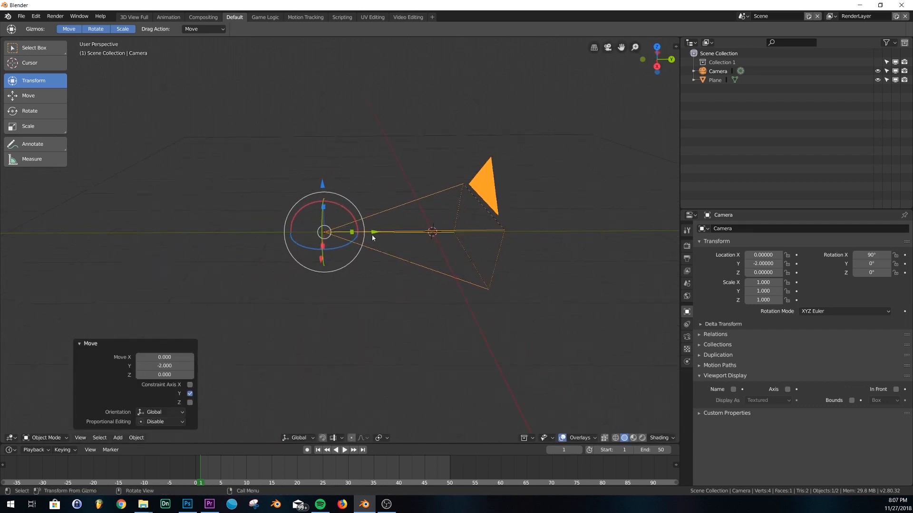
pyautogui.press('g')
pyautogui.moveTo(346, 233)
pyautogui.mouseDown()
pyautogui.moveTo(326, 233)
pyautogui.moveTo(359, 235)
pyautogui.mouseUp()
pyautogui.hotkey('ctrl', 'z')
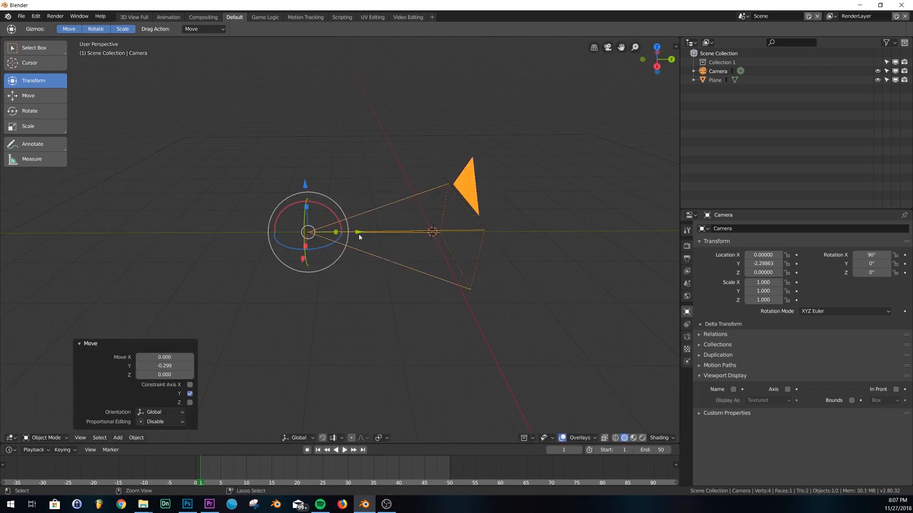
pyautogui.hotkey('ctrl', 'z')
pyautogui.press('g')
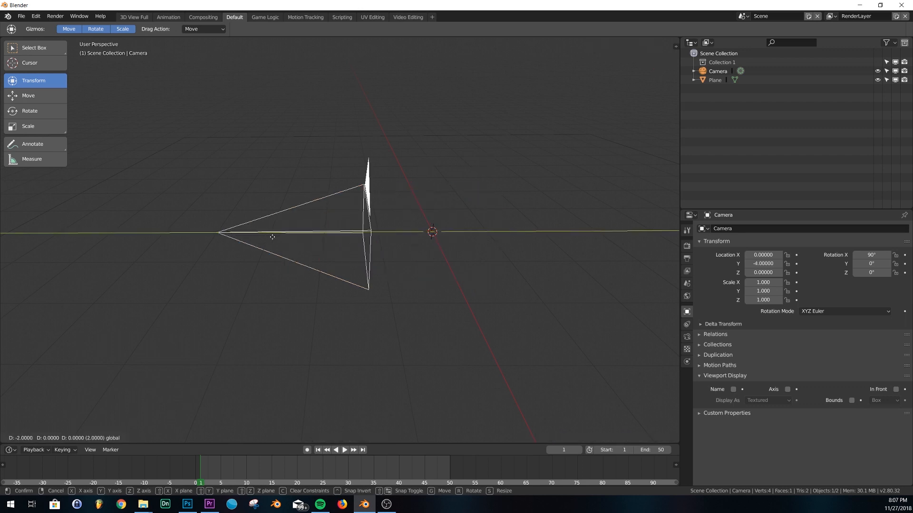
pyautogui.click(280, 172)
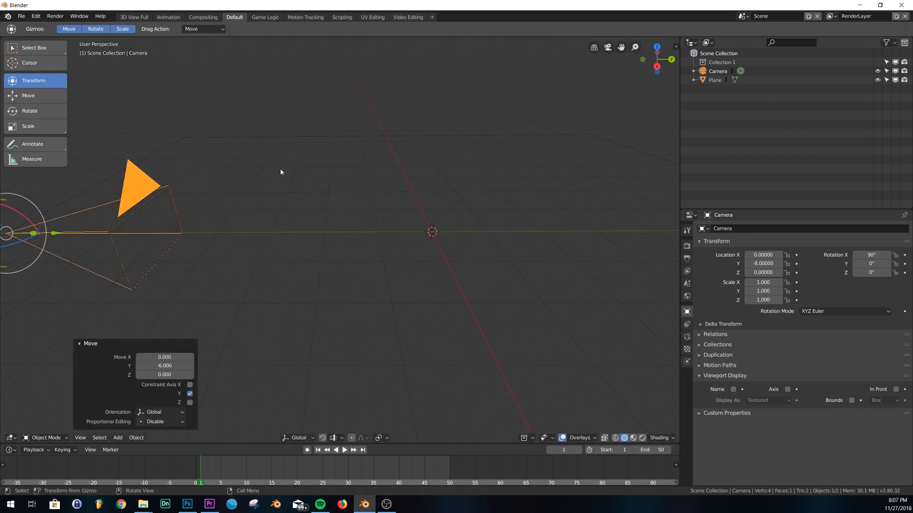
# Frame the plane in view, then keyframe the camera's Location Y at frame 1
pyautogui.click(301, 141)
pyautogui.press('KP_Decimal')
pyautogui.scroll(-2, 520, 278)
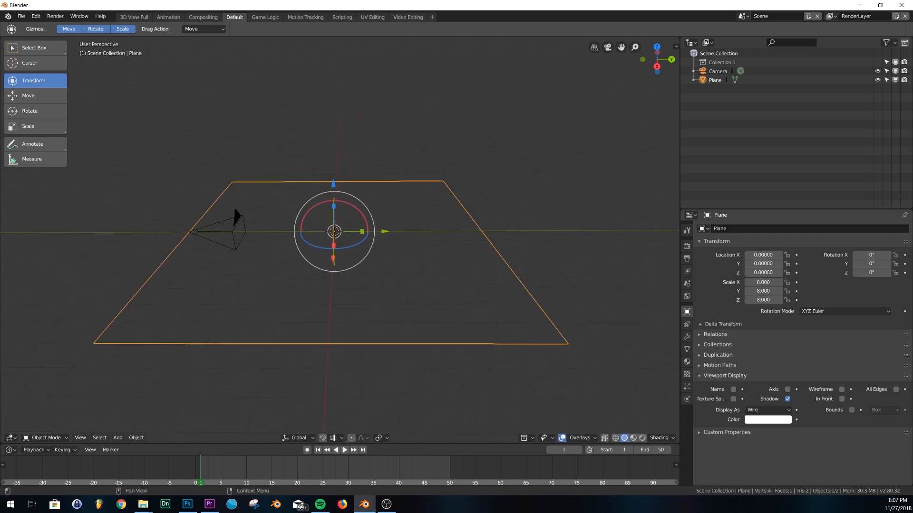
pyautogui.click(237, 224)
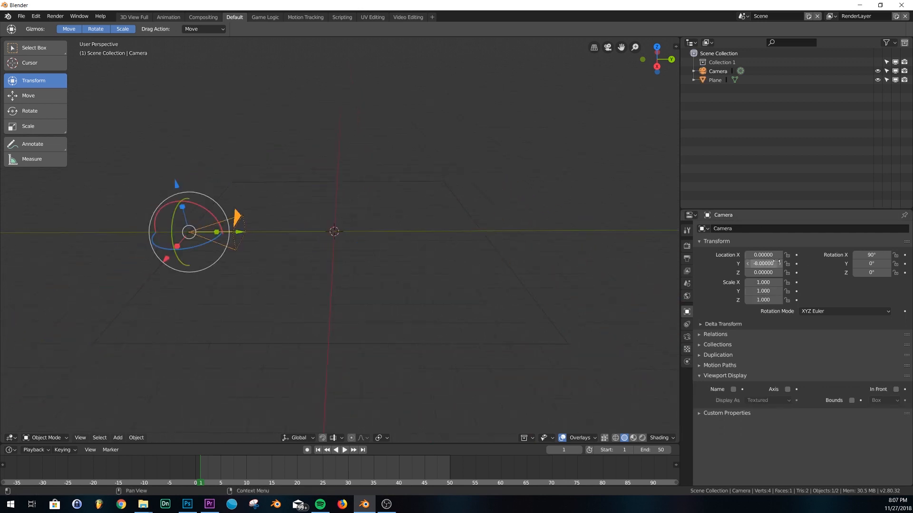
pyautogui.click(796, 263)
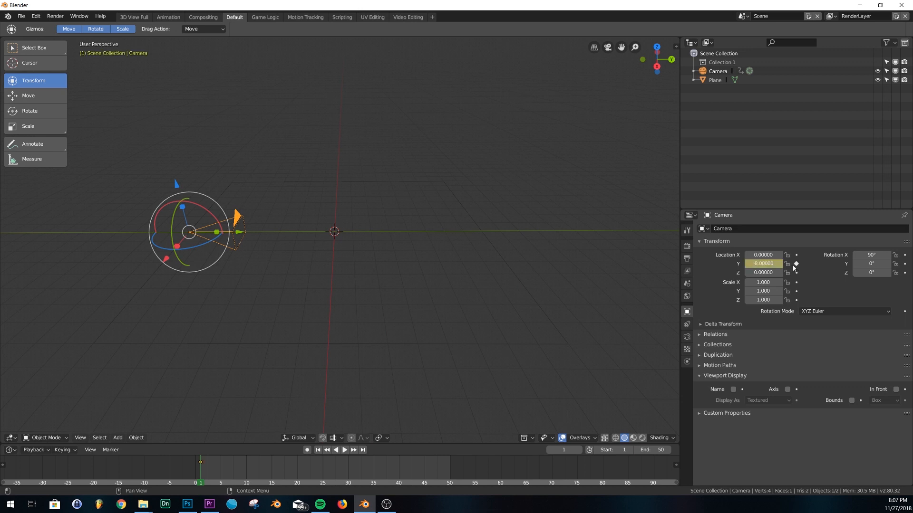
# At frame 51, move the camera forward to Y 8 and keyframe its Location Y
pyautogui.click(365, 450)
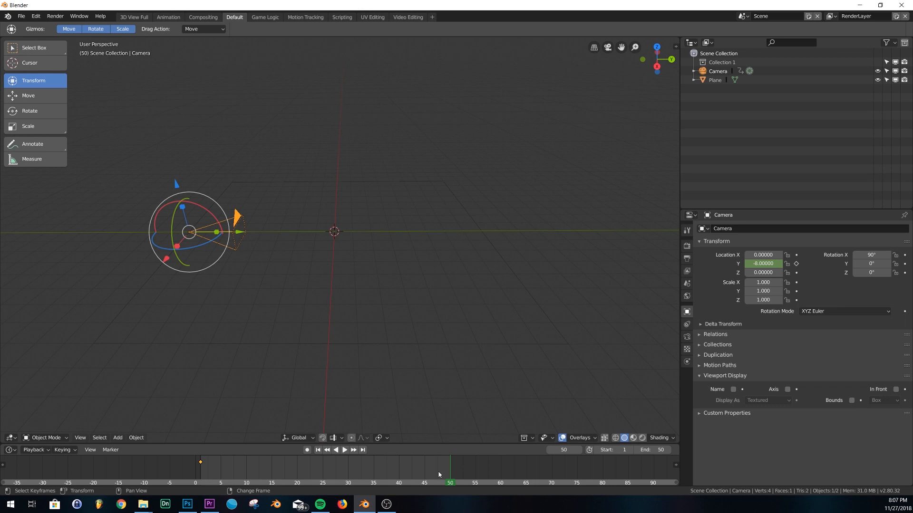
pyautogui.press('Right')
pyautogui.press('Right')
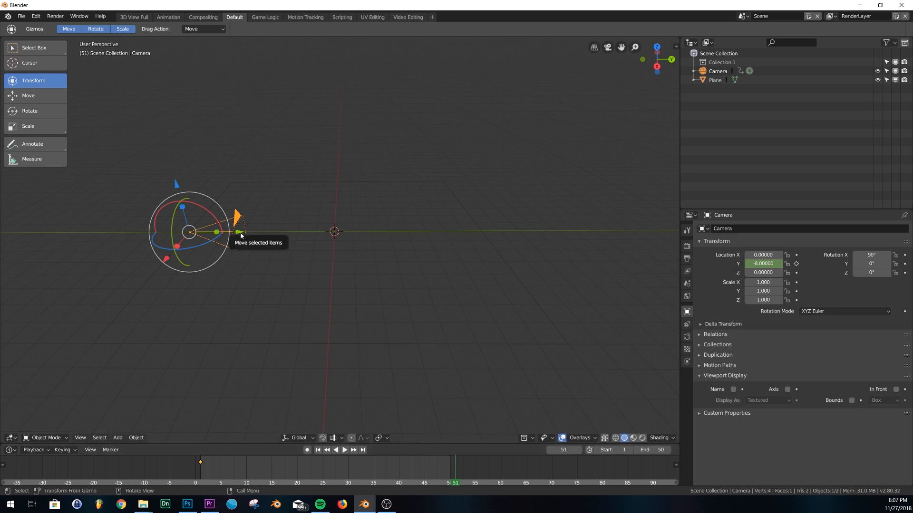
pyautogui.moveTo(241, 234); pyautogui.dragTo(526, 233)
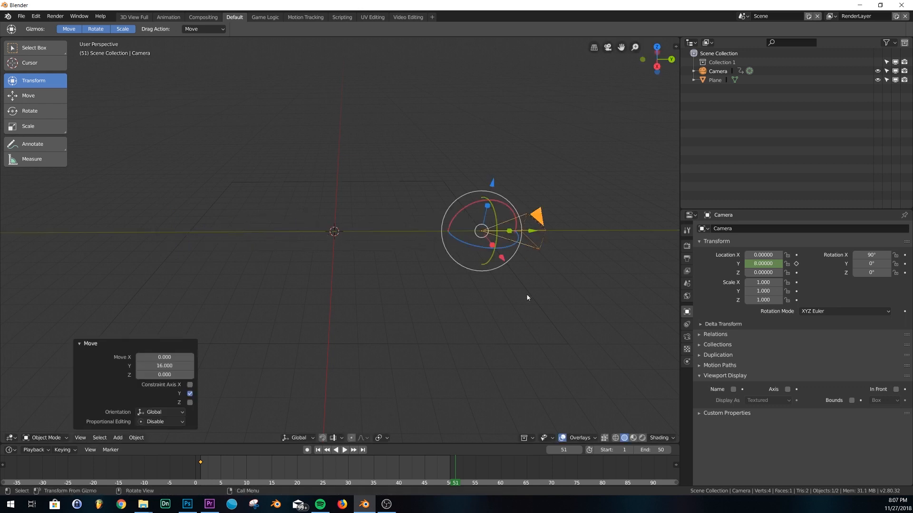
pyautogui.click(530, 297)
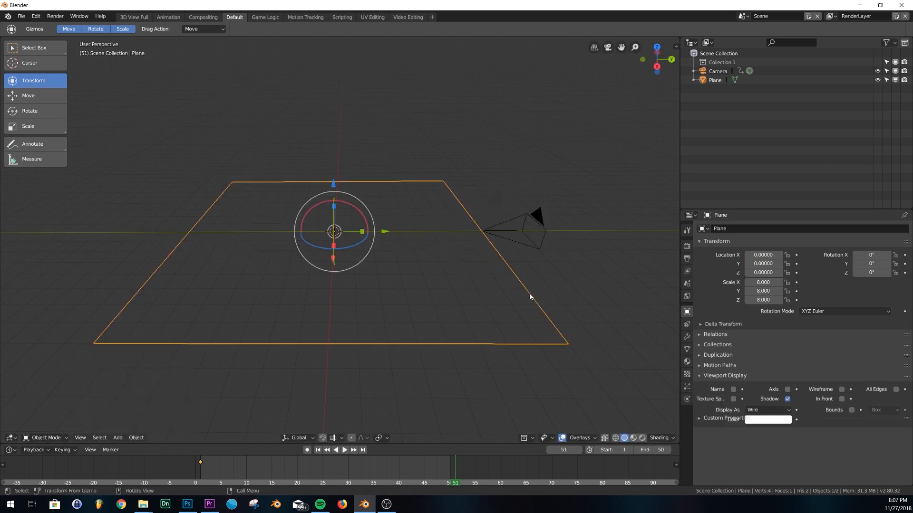
pyautogui.click(515, 231)
pyautogui.click(797, 264)
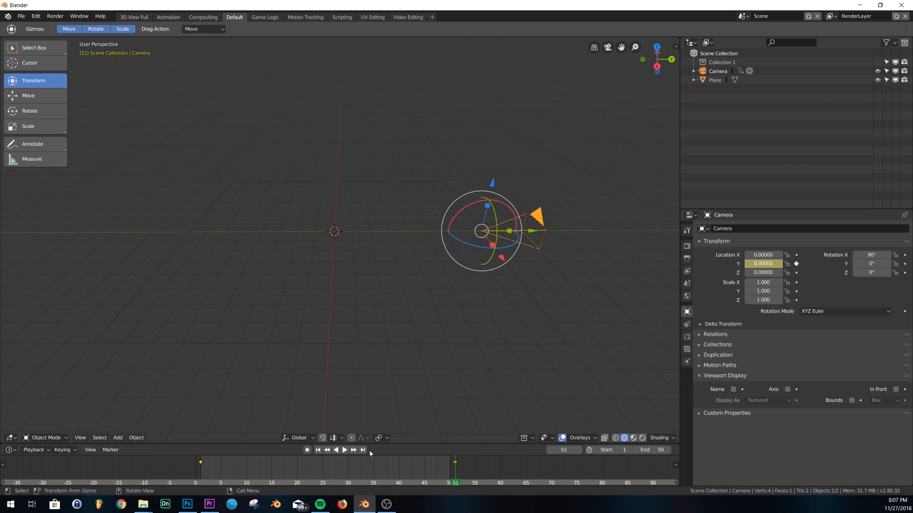
# Play the animation from frame 1 to preview the camera move, then return to the start
pyautogui.click(318, 449)
pyautogui.click(345, 450)
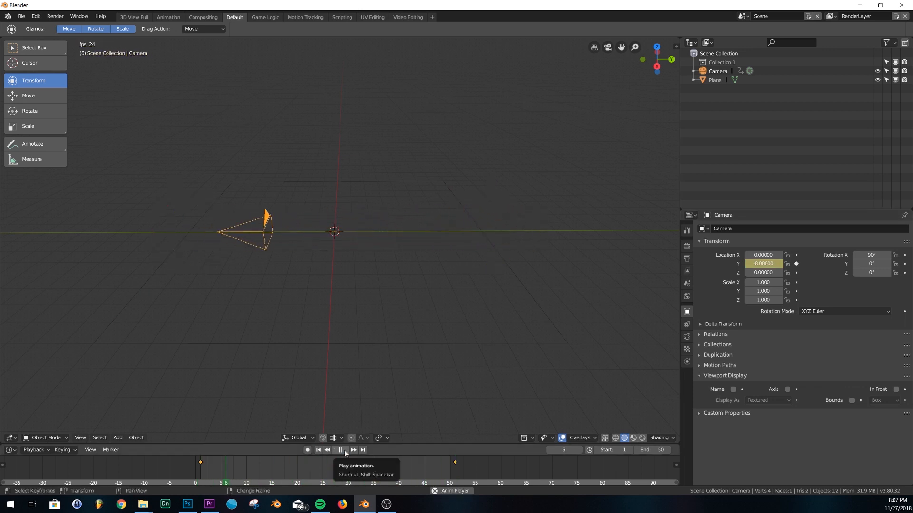
pyautogui.click(344, 449)
pyautogui.click(318, 450)
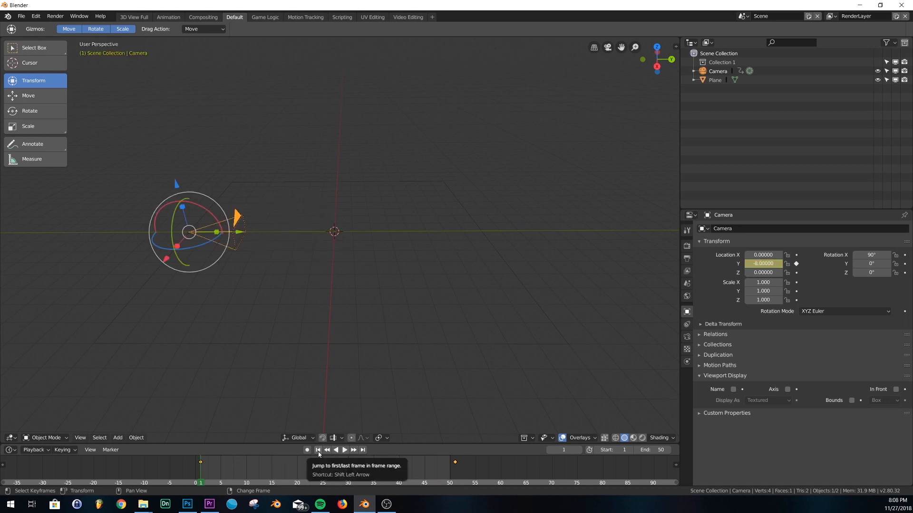
# Add a cylinder with 3 vertices and no cap fill
pyautogui.hotkey('shift', 'a')
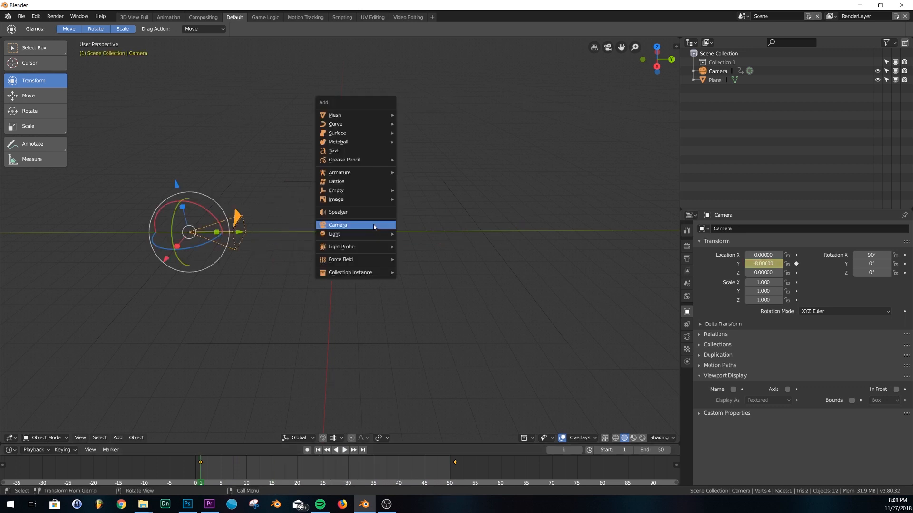
pyautogui.moveTo(348, 115)
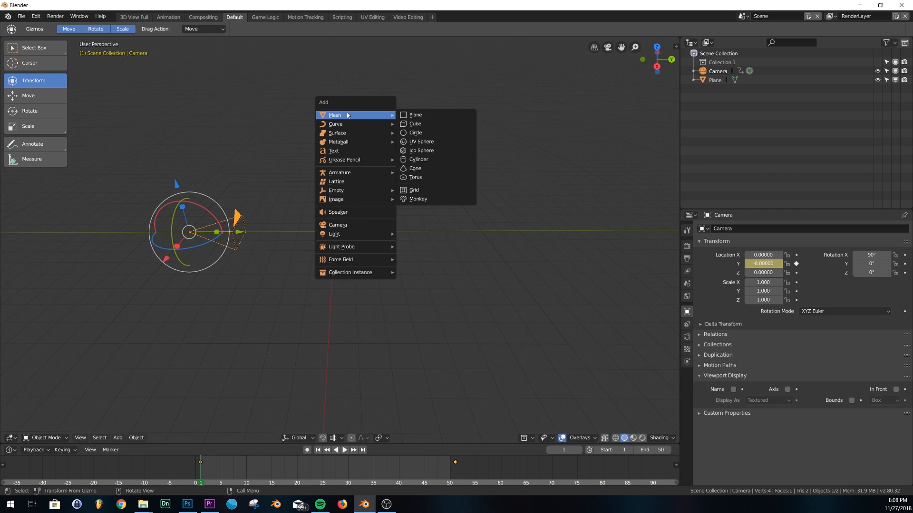
pyautogui.click(425, 164)
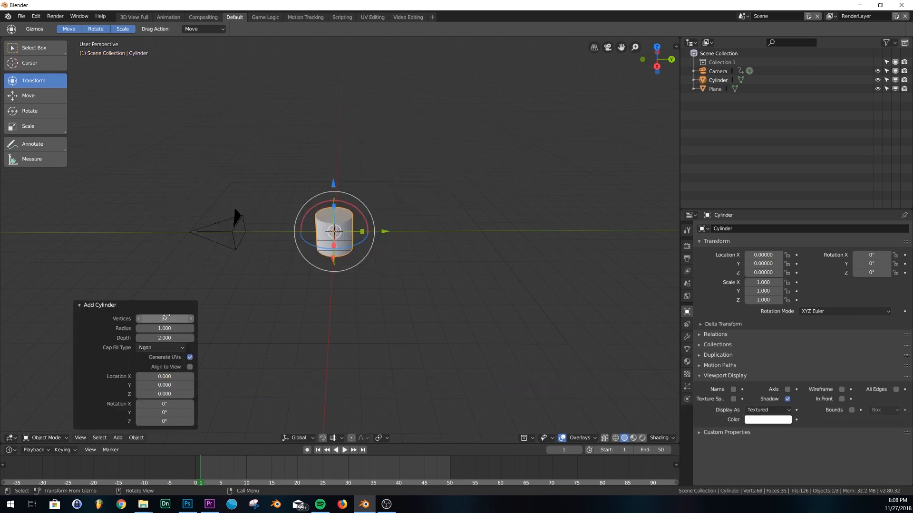
pyautogui.moveTo(157, 319); pyautogui.dragTo(41, 323)
pyautogui.click(152, 348)
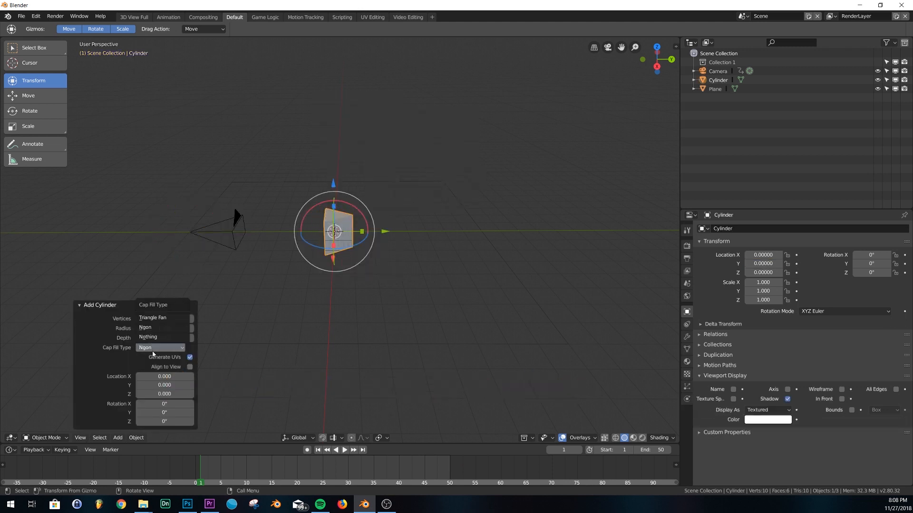
pyautogui.click(155, 338)
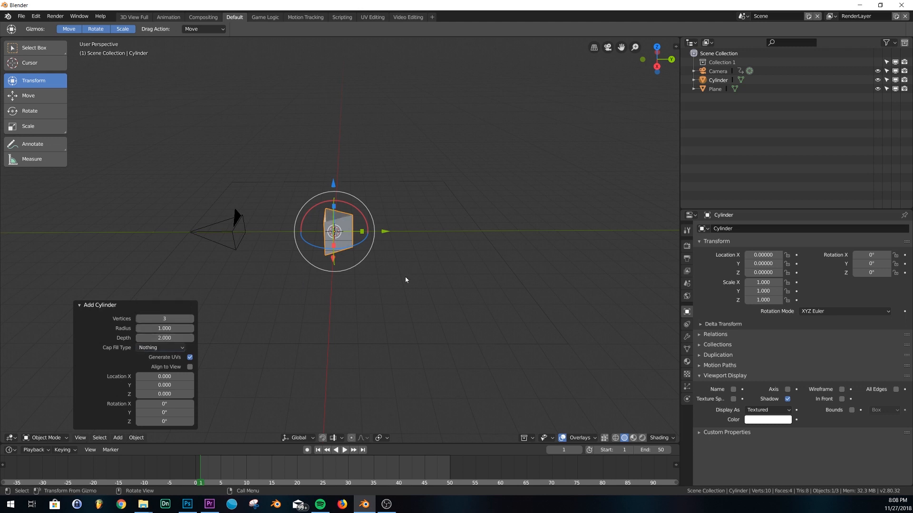
# Rotate the triangular prism 90° about X with rx90
pyautogui.write('rx')
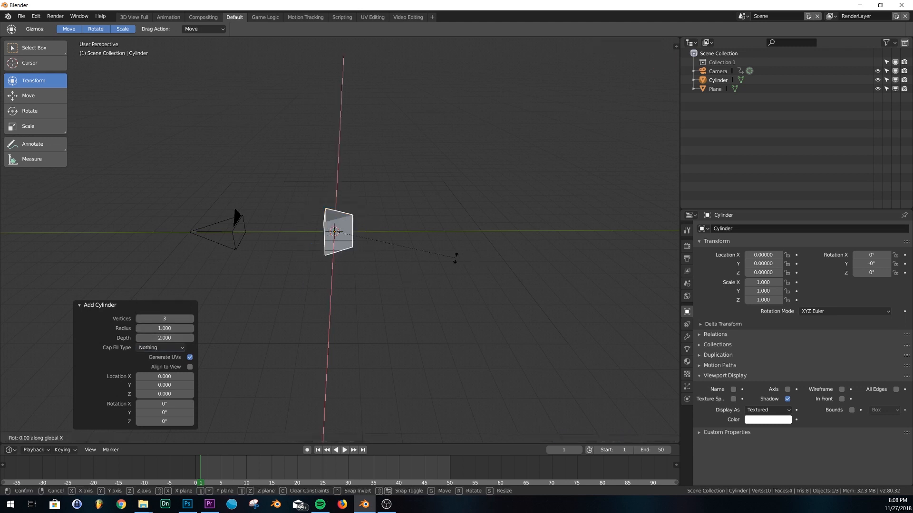
pyautogui.write('90')
pyautogui.press('Return')
pyautogui.moveTo(362, 267); pyautogui.dragTo(373, 262, button='middle')
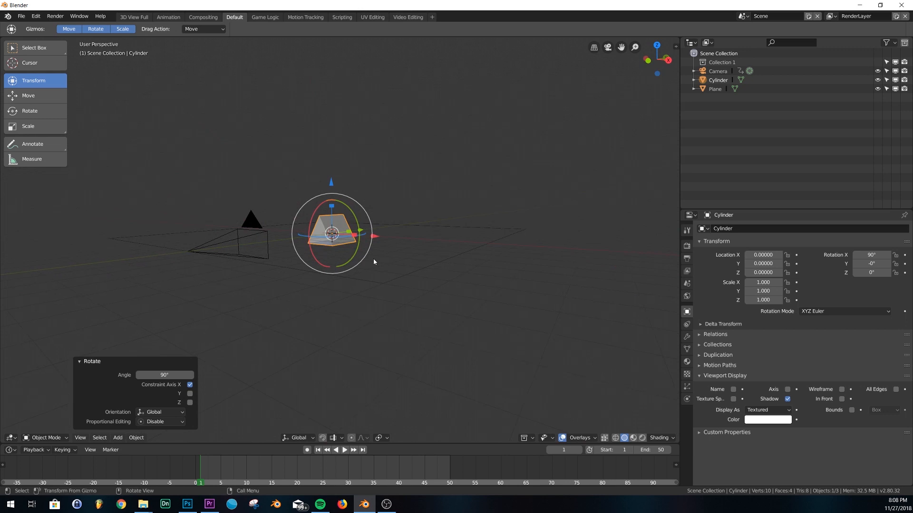
pyautogui.moveTo(504, 235); pyautogui.dragTo(470, 222, button='middle')
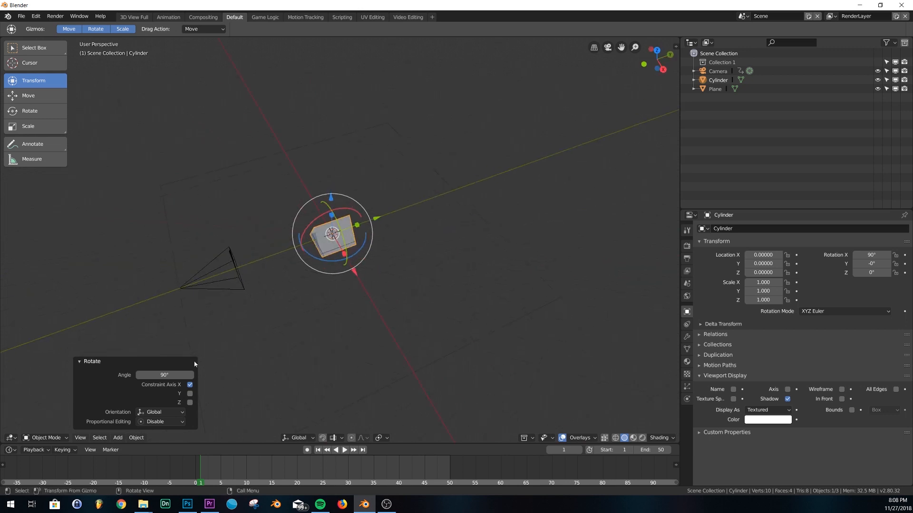
pyautogui.moveTo(405, 320); pyautogui.dragTo(406, 281, button='middle')
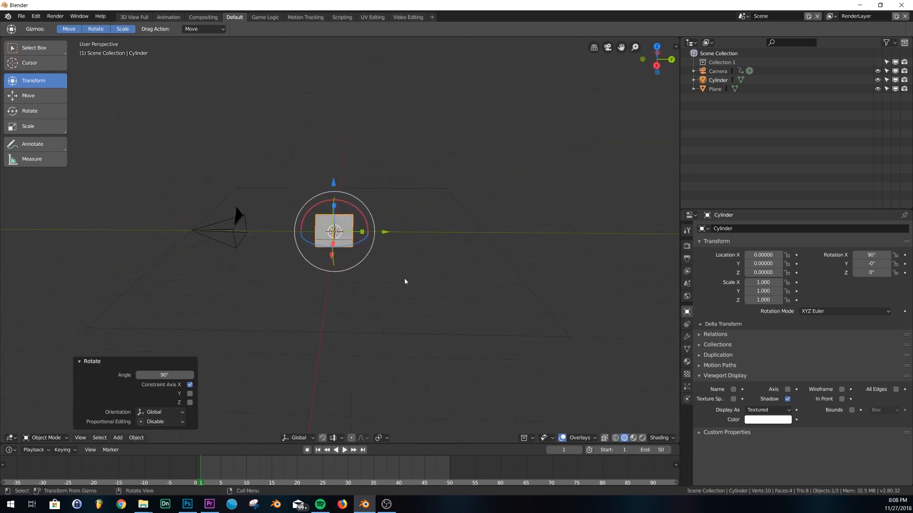
# Scale the prism to 3 on all axes, after trying factors 2 and 5
pyautogui.write('s2')
pyautogui.press('Return')
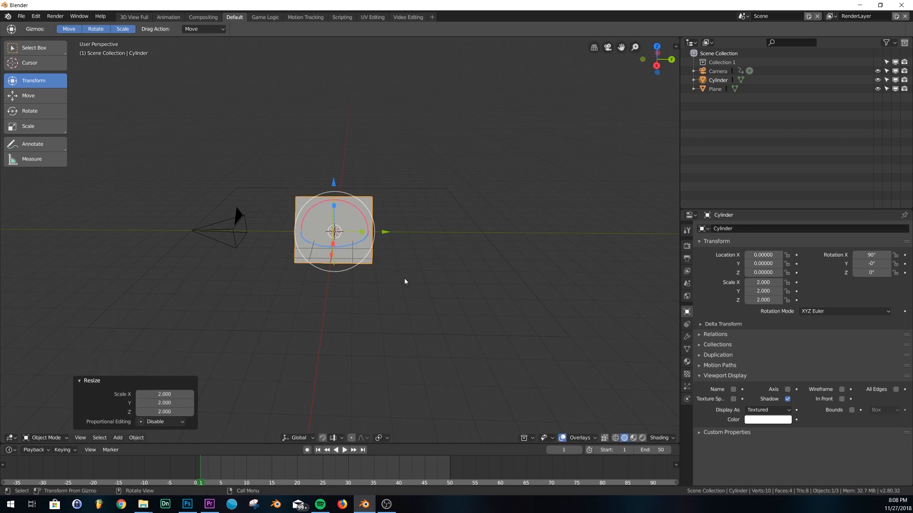
pyautogui.hotkey('ctrl', 'z')
pyautogui.write('s5')
pyautogui.press('Return')
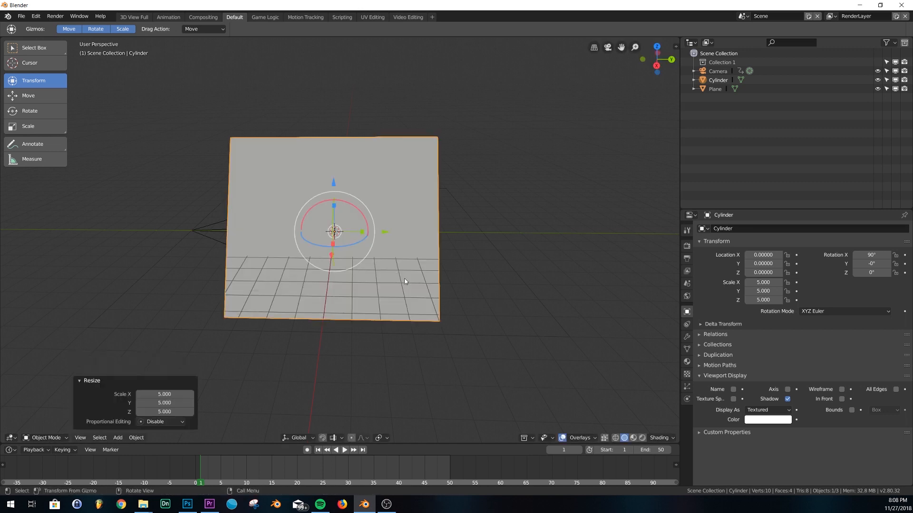
pyautogui.moveTo(404, 281); pyautogui.dragTo(285, 311, button='middle')
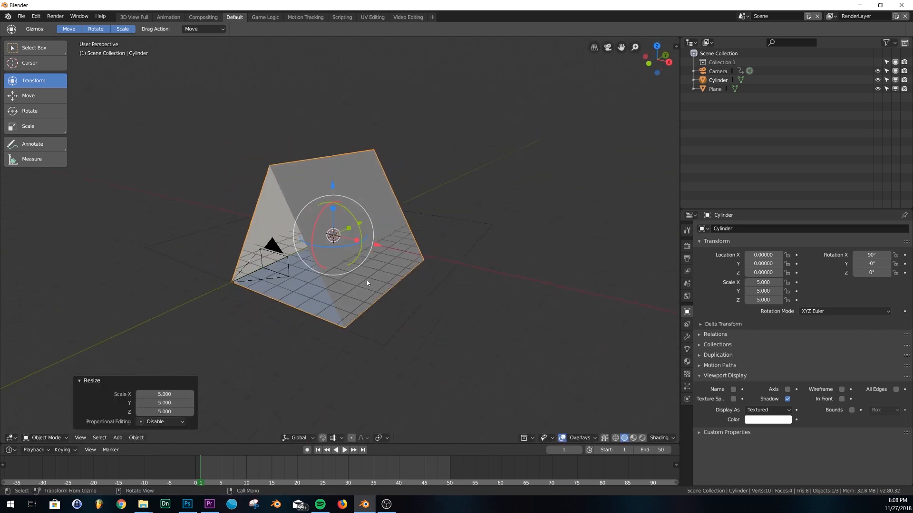
pyautogui.scroll(2, 321, 290)
pyautogui.moveTo(441, 235); pyautogui.dragTo(375, 257, button='middle')
pyautogui.hotkey('ctrl', 'z')
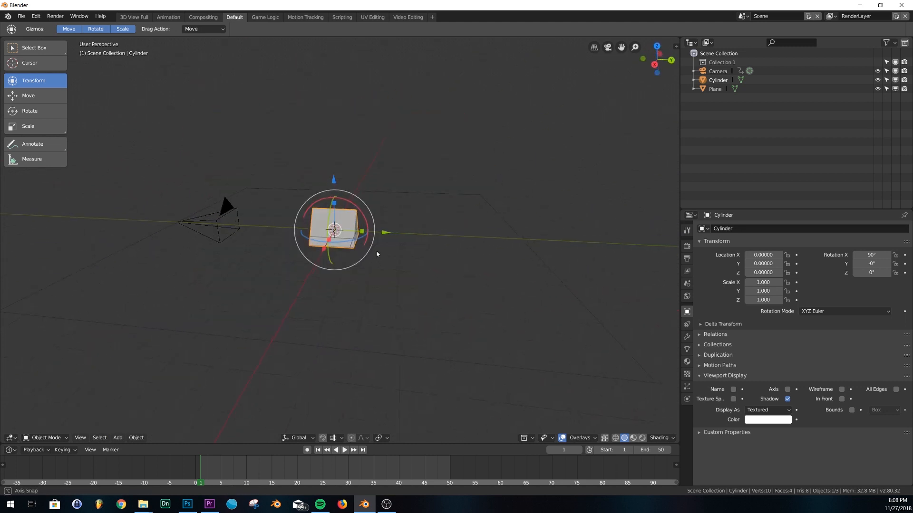
pyautogui.press('s')
pyautogui.press('3')
pyautogui.press('Return')
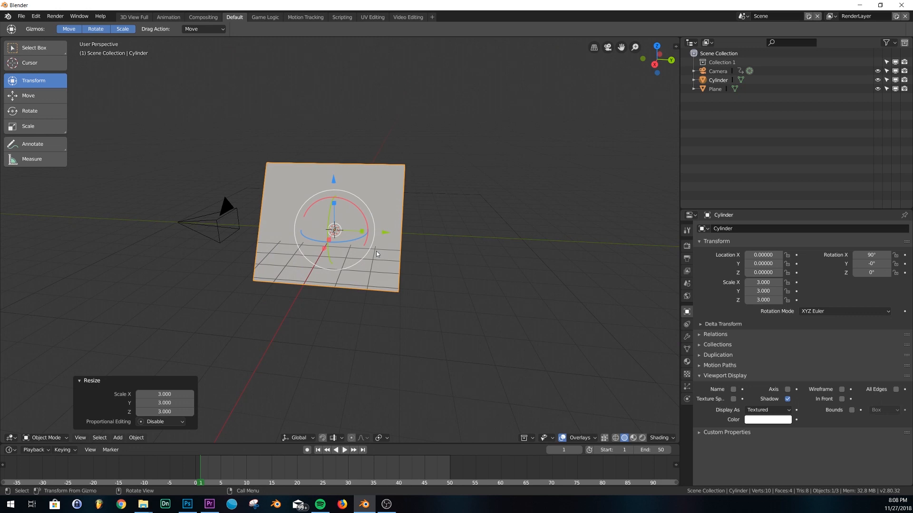
pyautogui.moveTo(377, 255); pyautogui.dragTo(393, 231, button='middle')
pyautogui.press('Tab')
pyautogui.press('Tab')
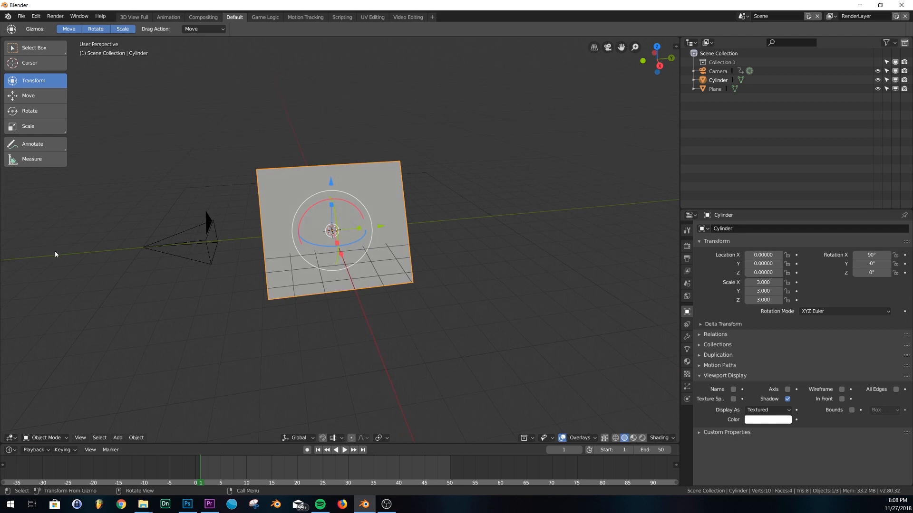
# In Edit Mode, pull one end edge of the prism 5 units along +Y
pyautogui.moveTo(424, 273); pyautogui.dragTo(263, 356, button='middle')
pyautogui.press('Tab')
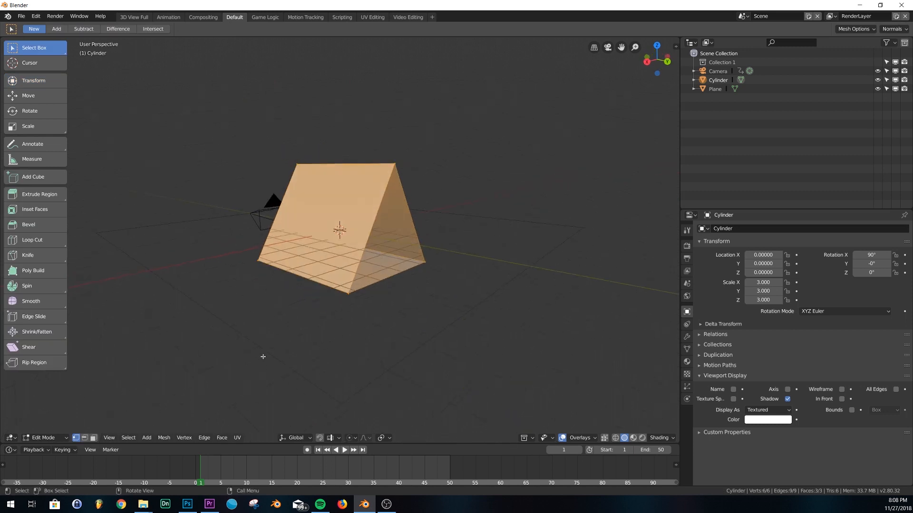
pyautogui.click(373, 226)
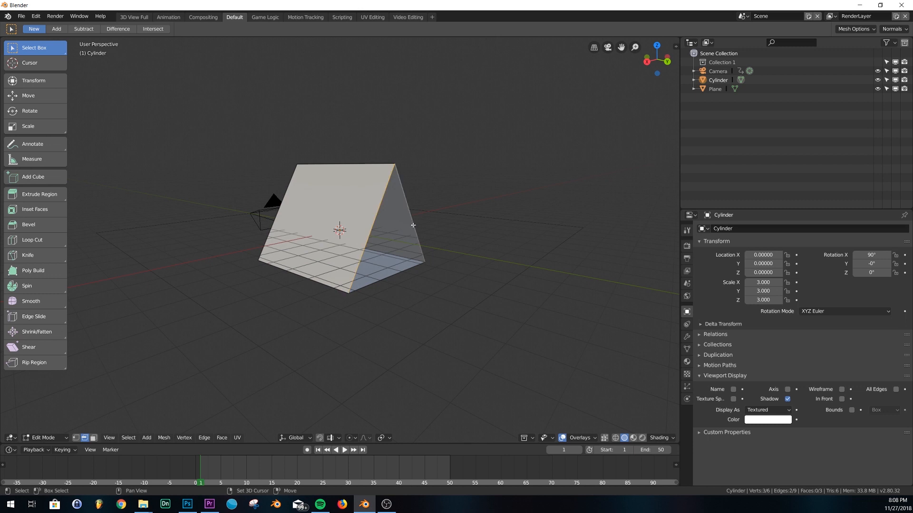
pyautogui.moveTo(397, 280); pyautogui.dragTo(445, 291, button='middle')
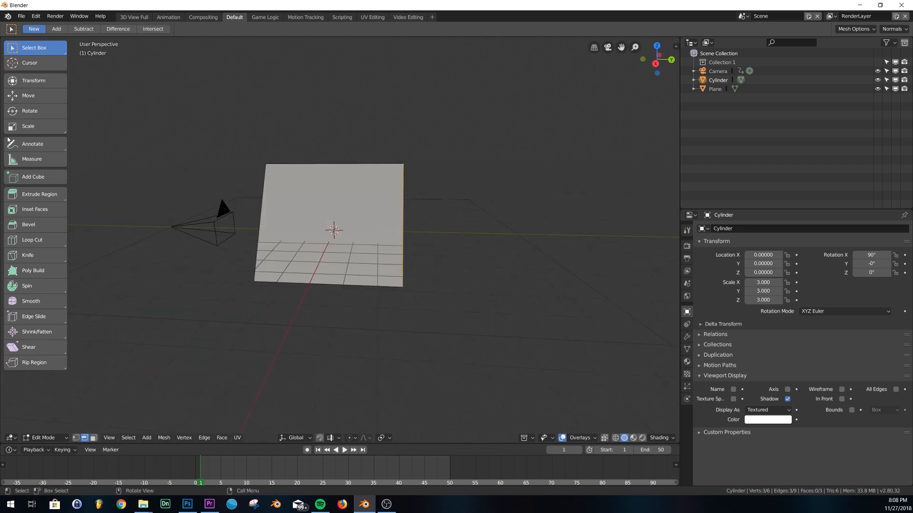
pyautogui.click(41, 195)
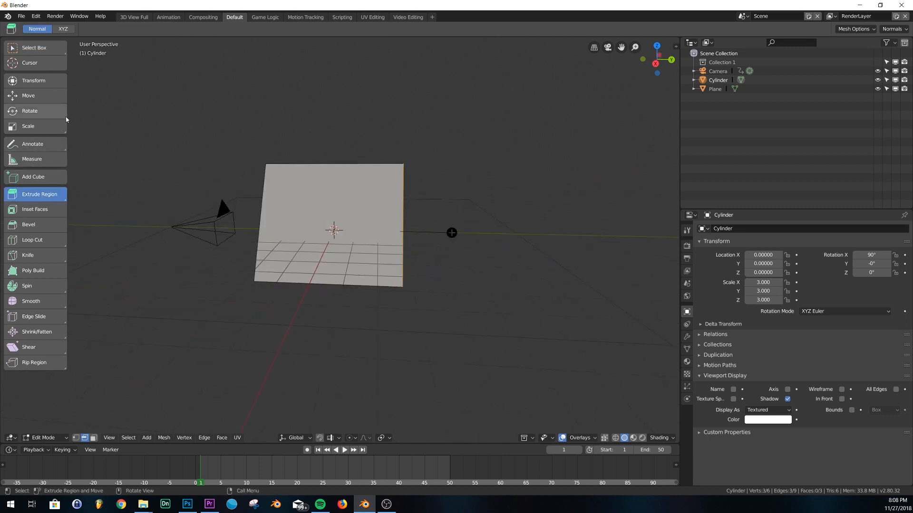
pyautogui.click(34, 80)
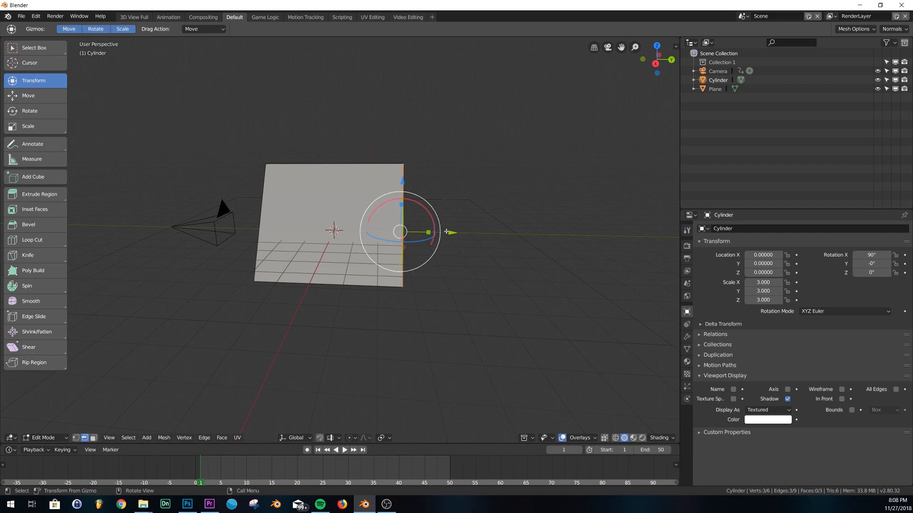
pyautogui.moveTo(458, 232); pyautogui.dragTo(576, 241)
pyautogui.moveTo(577, 241); pyautogui.dragTo(463, 279, button='middle')
pyautogui.scroll(3, 330, 267)
pyautogui.moveTo(330, 266); pyautogui.dragTo(302, 274, button='middle')
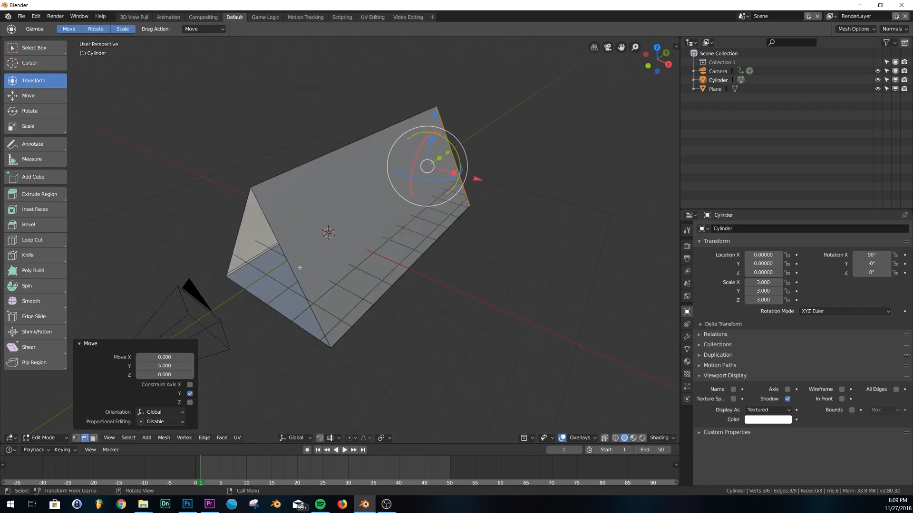
# Select the three front edges, move them to Y -5, and return to Object Mode
pyautogui.click(291, 271)
pyautogui.keyDown('shift'); pyautogui.click(234, 259); pyautogui.keyUp('shift')
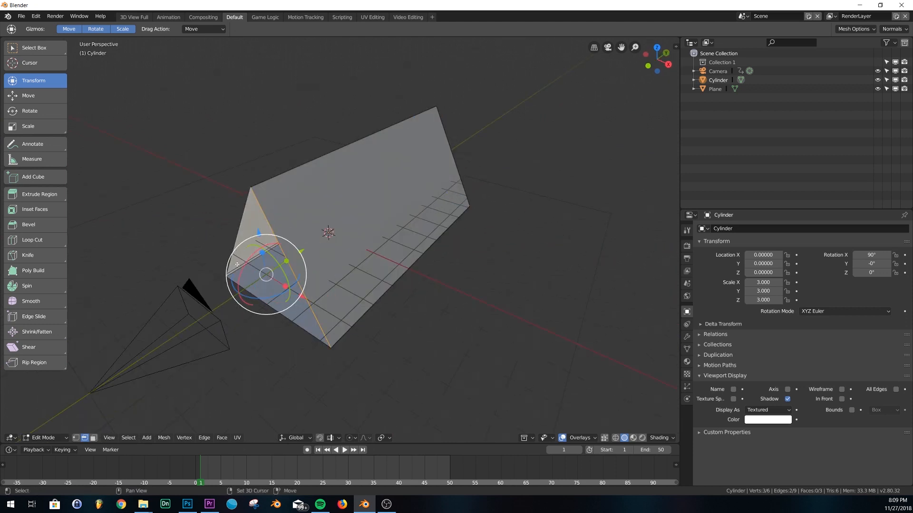
pyautogui.keyDown('shift'); pyautogui.click(305, 330); pyautogui.keyUp('shift')
pyautogui.moveTo(304, 329); pyautogui.dragTo(329, 236, button='middle')
pyautogui.moveTo(325, 232); pyautogui.dragTo(230, 241)
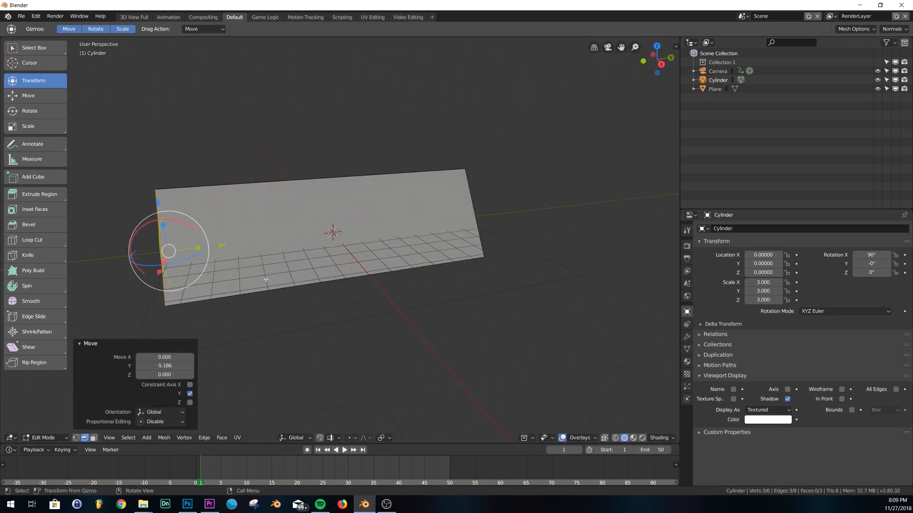
pyautogui.press('g')
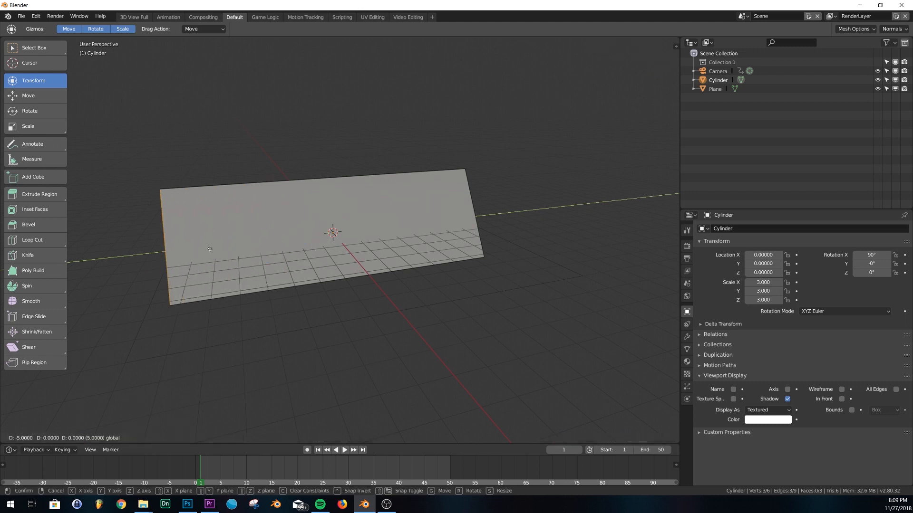
pyautogui.click(210, 248)
pyautogui.moveTo(210, 248); pyautogui.dragTo(363, 278, button='middle')
pyautogui.press('Tab')
pyautogui.scroll(-3, 432, 253)
pyautogui.moveTo(433, 253); pyautogui.dragTo(421, 267, button='middle')
# Add an Array modifier to the prism and zero its relative offset X and Y
pyautogui.click(686, 336)
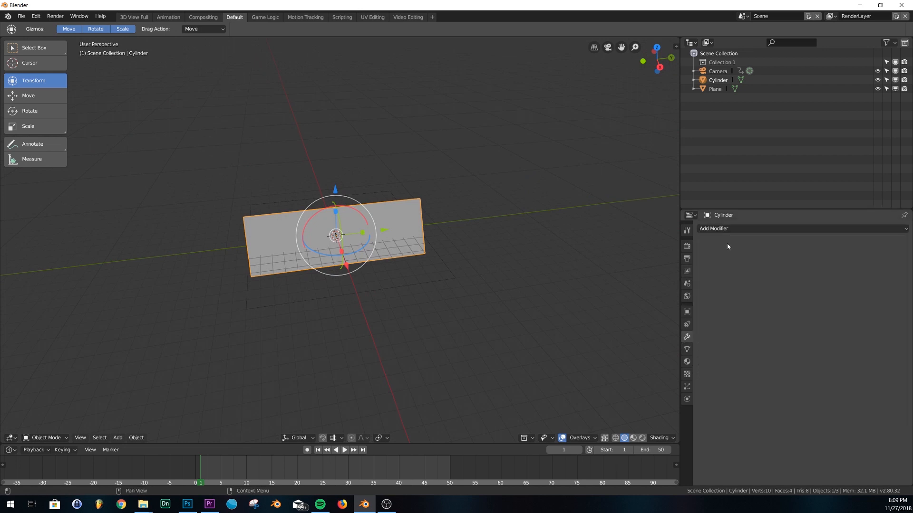
pyautogui.click(727, 229)
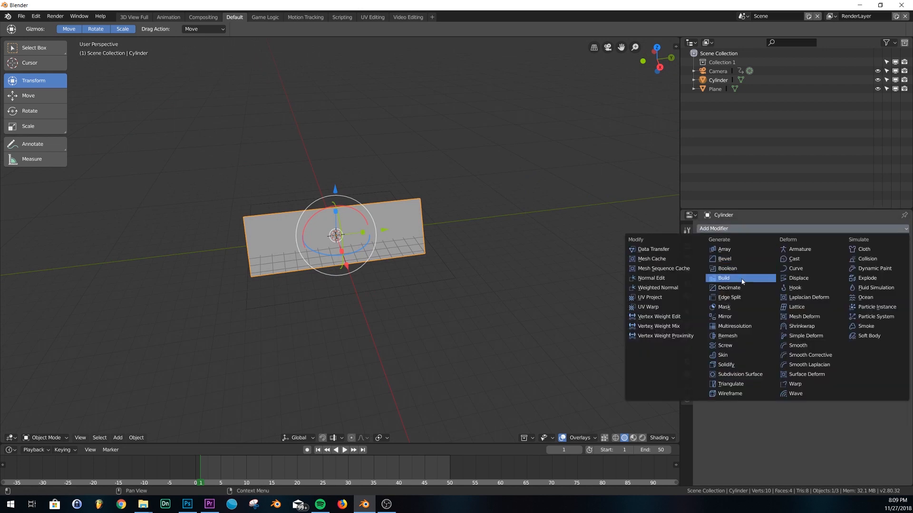
pyautogui.click(724, 250)
pyautogui.click(856, 300)
pyautogui.write('0')
pyautogui.press('Return')
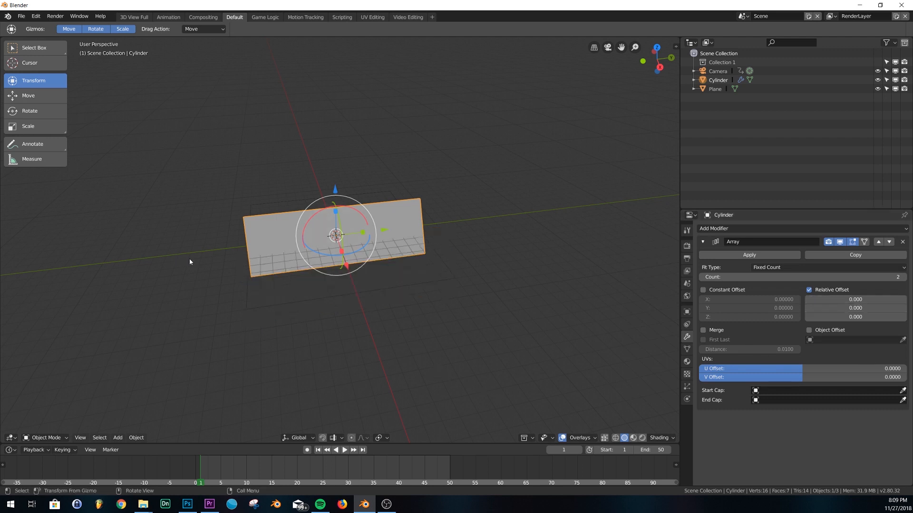
pyautogui.click(848, 308)
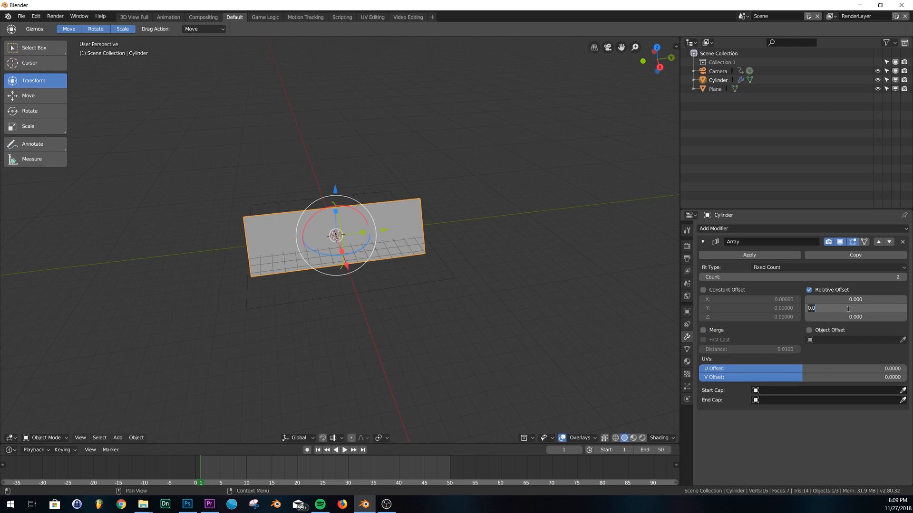
pyautogui.write('1')
pyautogui.press('Return')
pyautogui.moveTo(477, 297); pyautogui.dragTo(498, 272, button='middle')
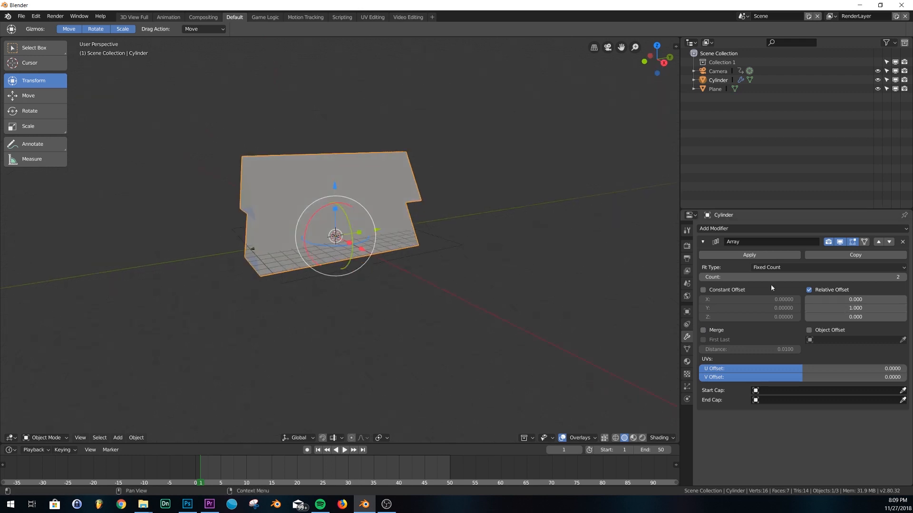
pyautogui.click(863, 308)
pyautogui.write('0')
pyautogui.press('Return')
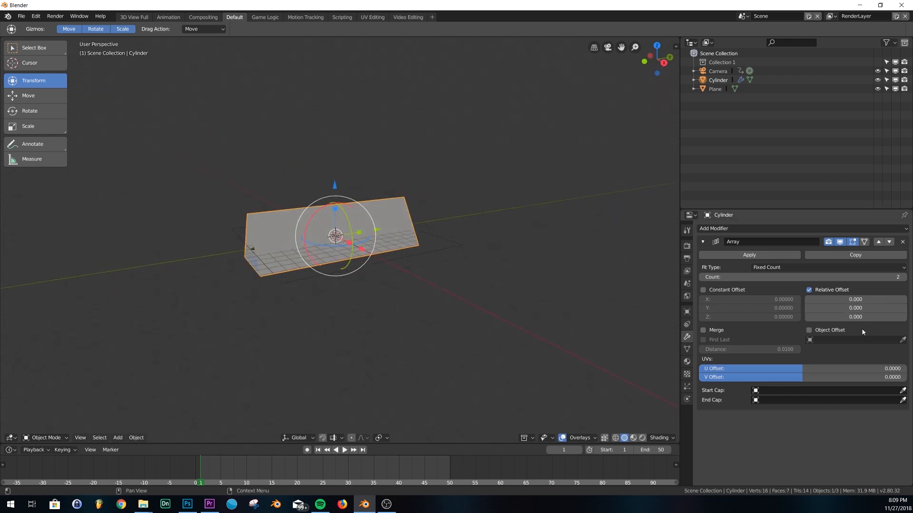
# Set the Array's relative offset Z to -1 and its count to 30
pyautogui.moveTo(874, 317); pyautogui.dragTo(847, 317)
pyautogui.click(854, 317)
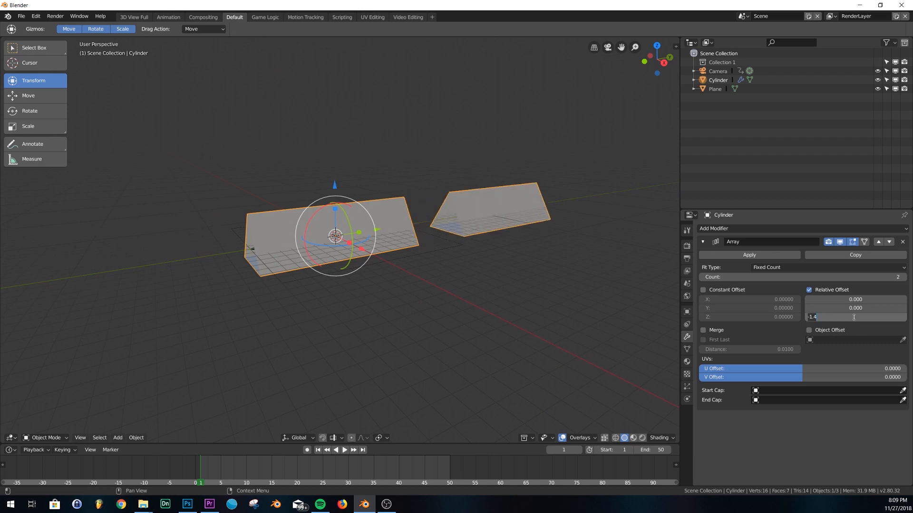
pyautogui.write('-1')
pyautogui.press('Return')
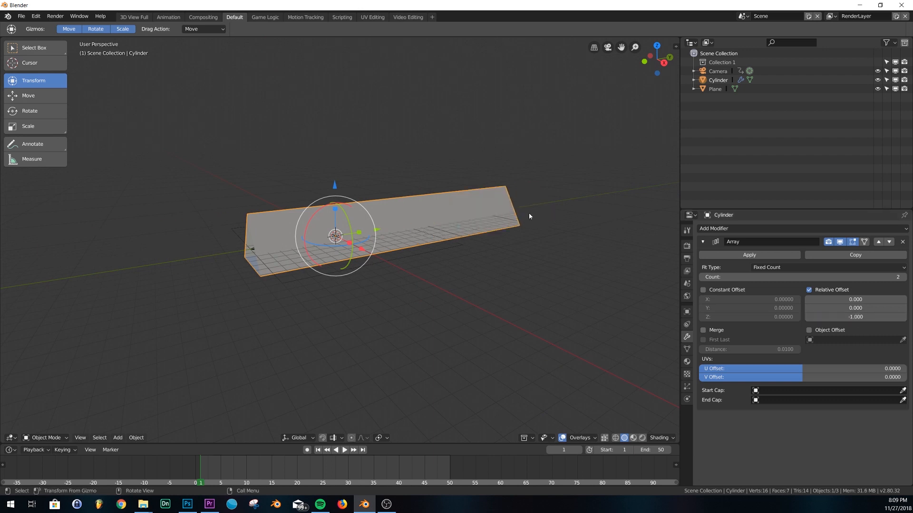
pyautogui.moveTo(841, 317); pyautogui.dragTo(832, 317)
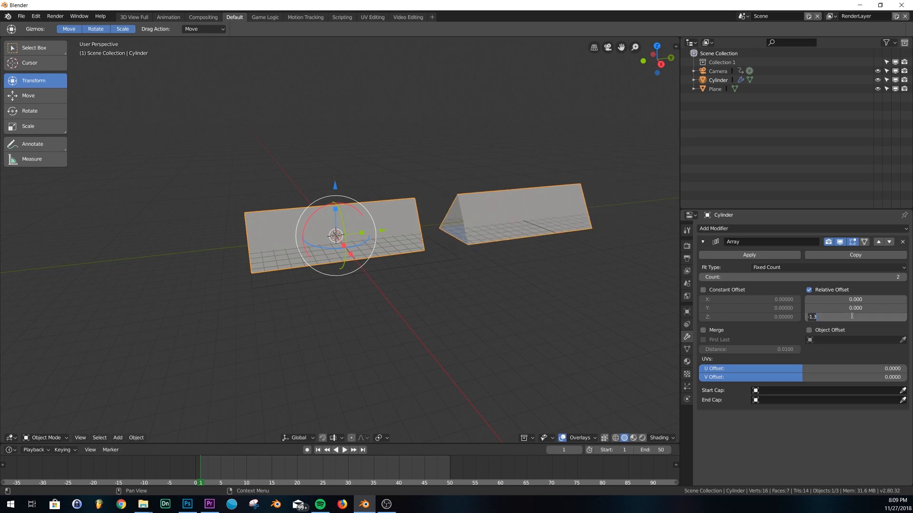
pyautogui.press('Return')
pyautogui.click(861, 278)
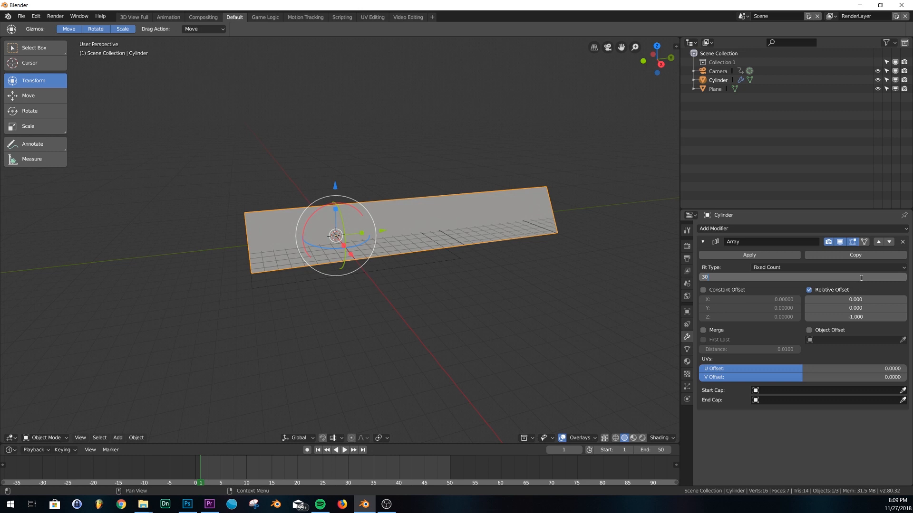
pyautogui.press('Return')
# Orbit to inspect the long arrayed strip and check it through the scene camera
pyautogui.moveTo(361, 304); pyautogui.dragTo(406, 290, button='middle')
pyautogui.press('KP_0')
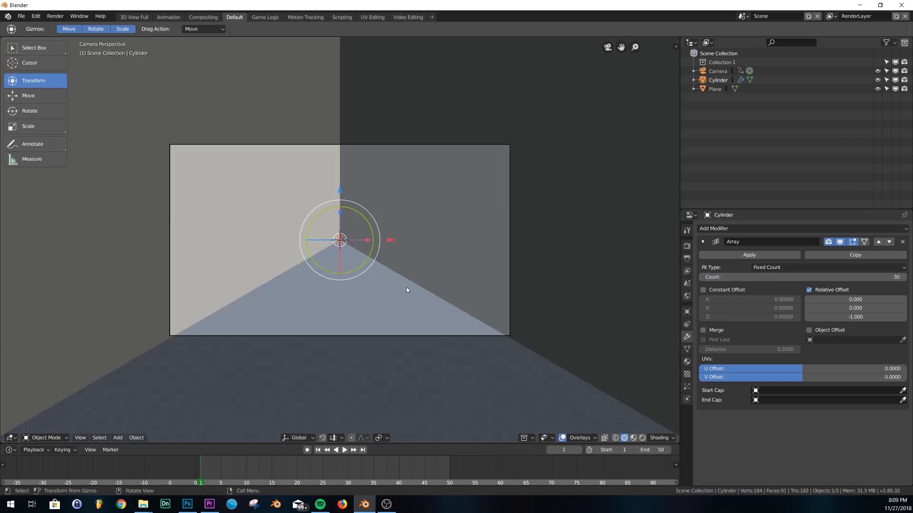
pyautogui.press('KP_0')
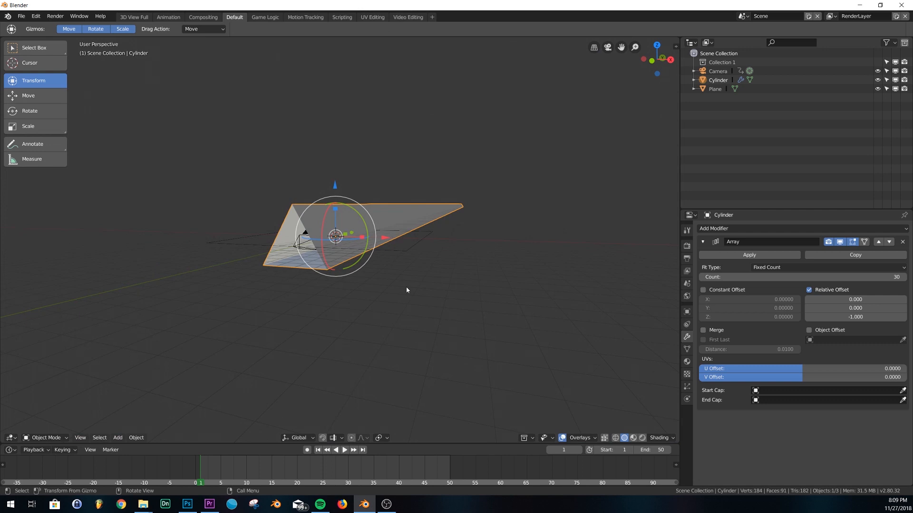
pyautogui.click(715, 228)
# Add a Wireframe modifier to the arrayed tunnel with thickness 0.4379
pyautogui.click(732, 393)
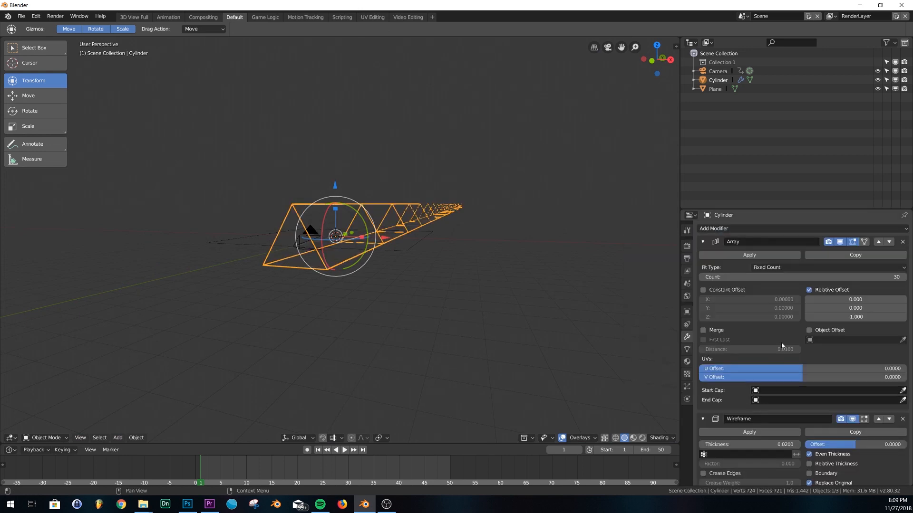
pyautogui.scroll(-1, 748, 308)
pyautogui.moveTo(741, 424); pyautogui.dragTo(761, 427)
# Play the animation through the scene camera to preview the fly-through
pyautogui.press('KP_0')
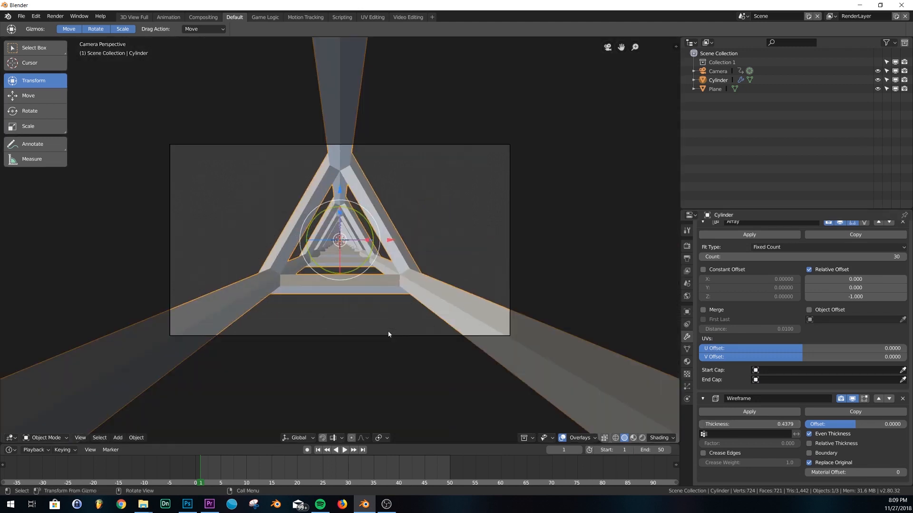
pyautogui.click(344, 449)
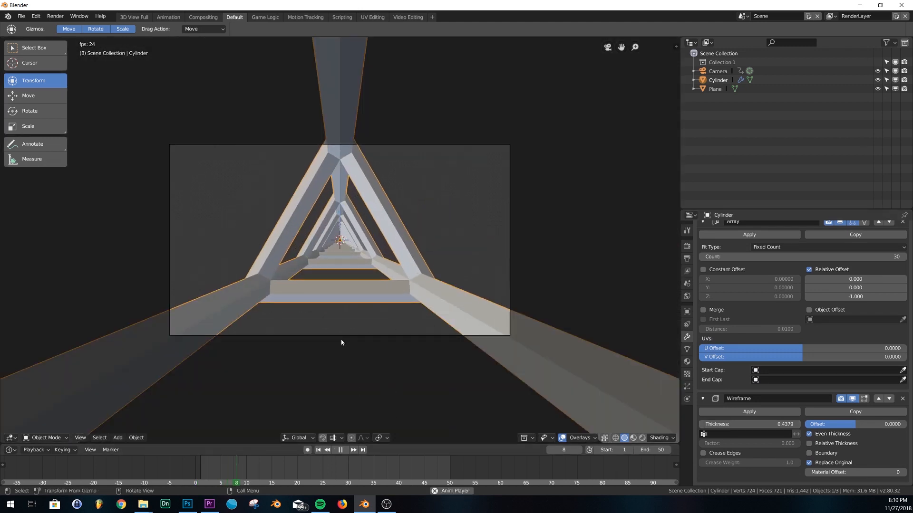
pyautogui.scroll(2, 341, 340)
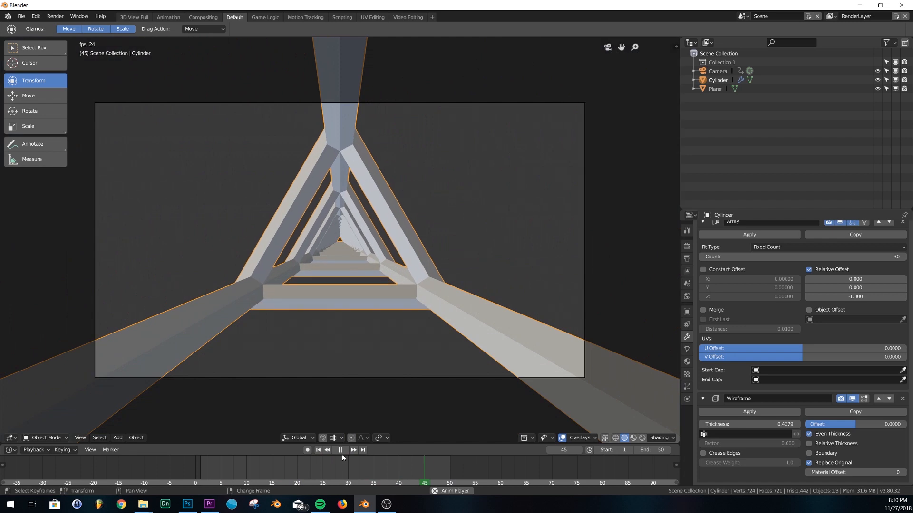
pyautogui.click(340, 450)
pyautogui.click(318, 450)
pyautogui.moveTo(371, 323); pyautogui.dragTo(395, 298, button='middle')
pyautogui.scroll(1, 761, 249)
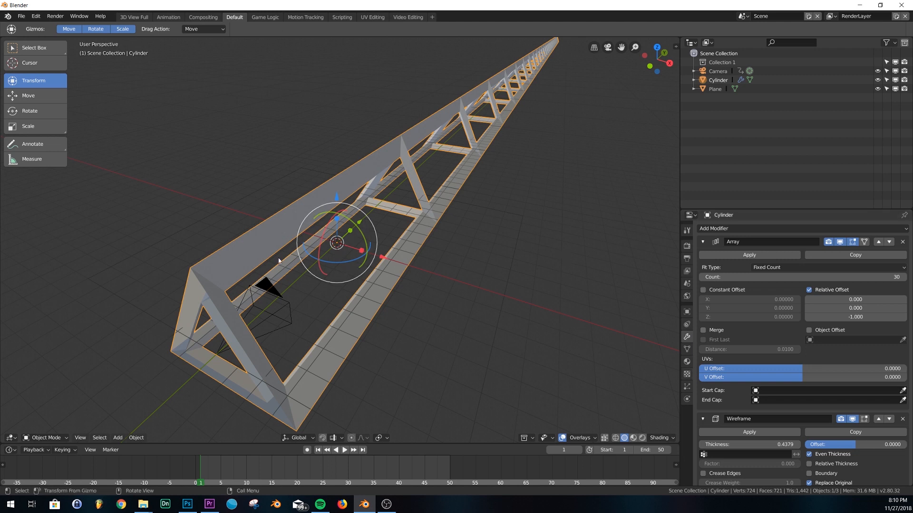
pyautogui.moveTo(303, 261); pyautogui.dragTo(375, 189, button='middle')
pyautogui.moveTo(365, 265); pyautogui.dragTo(378, 242, button='middle')
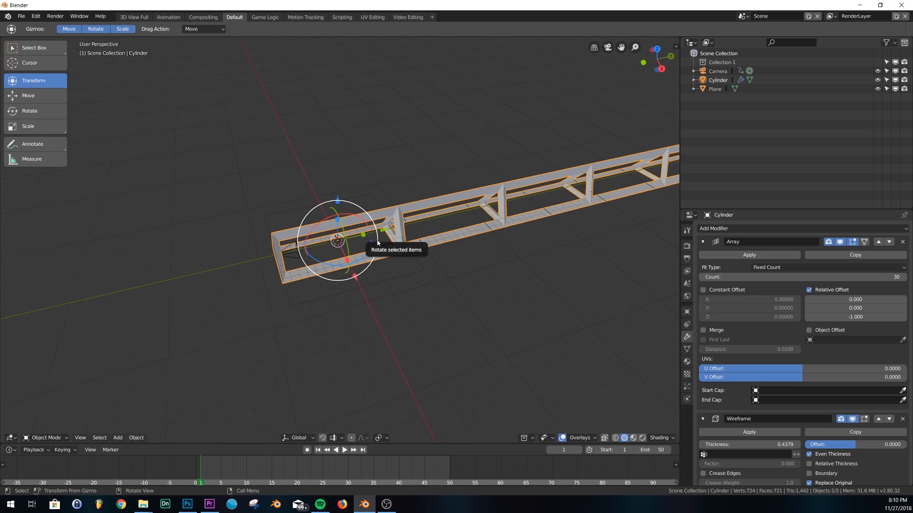
pyautogui.press('KP_0')
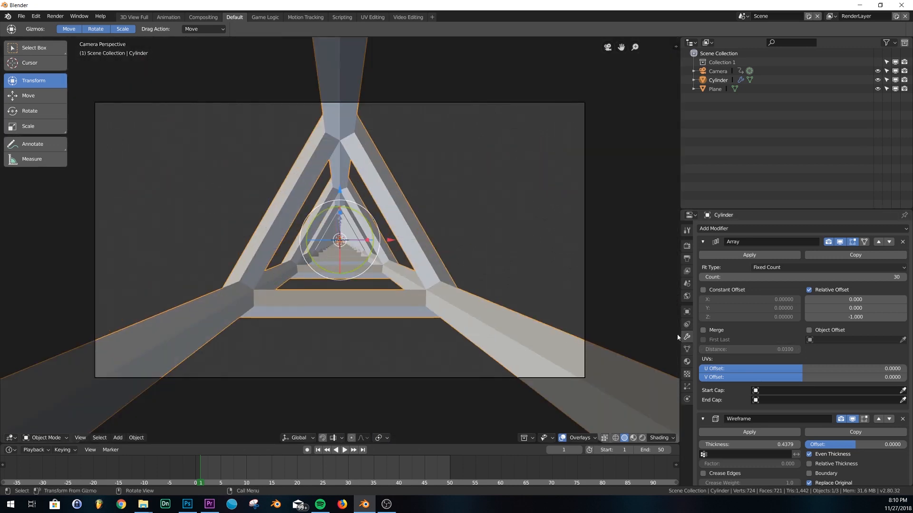
# Add a Point light and set its Energy to 2.410
pyautogui.click(902, 419)
pyautogui.press('KP_0')
pyautogui.hotkey('shift', 'a')
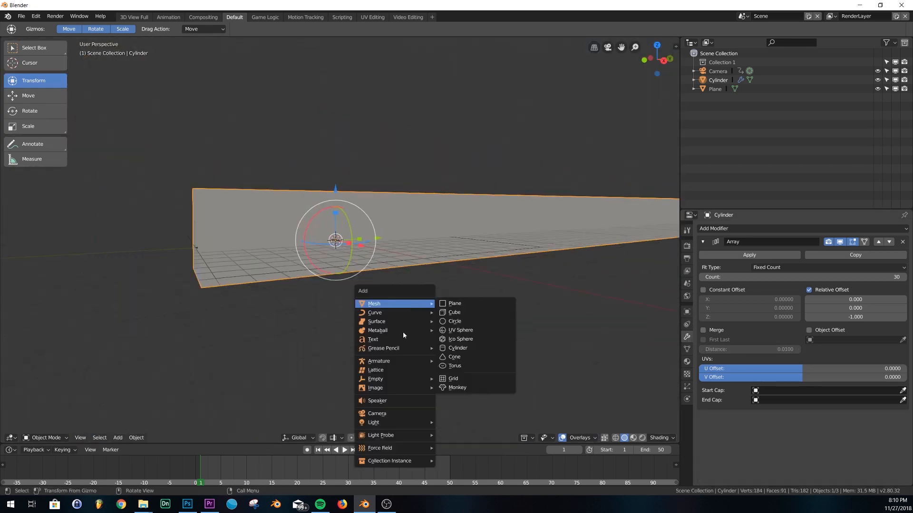
pyautogui.moveTo(412, 424)
pyautogui.click(454, 425)
pyautogui.press('KP_0')
pyautogui.click(641, 438)
pyautogui.click(686, 337)
pyautogui.moveTo(849, 285); pyautogui.dragTo(808, 285)
pyautogui.moveTo(518, 244); pyautogui.dragTo(424, 247, button='middle')
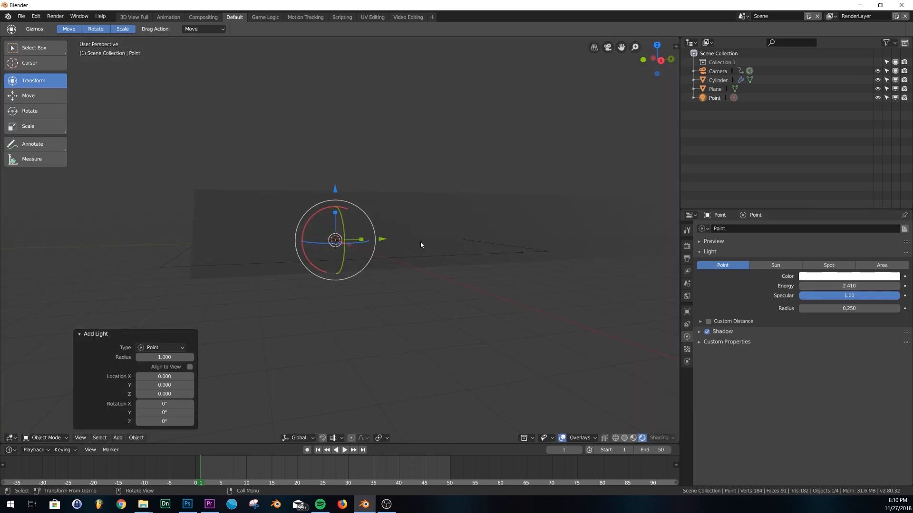
# Select the Cylinder tunnel, briefly toggling Edit Mode, and return to camera view
pyautogui.click(423, 233)
pyautogui.press('Tab')
pyautogui.press('a')
pyautogui.press('Tab')
pyautogui.press('KP_0')
# In the UV Editing workspace, view through the camera with Rendered shading
pyautogui.click(372, 17)
pyautogui.press('KP_0')
pyautogui.press('z')
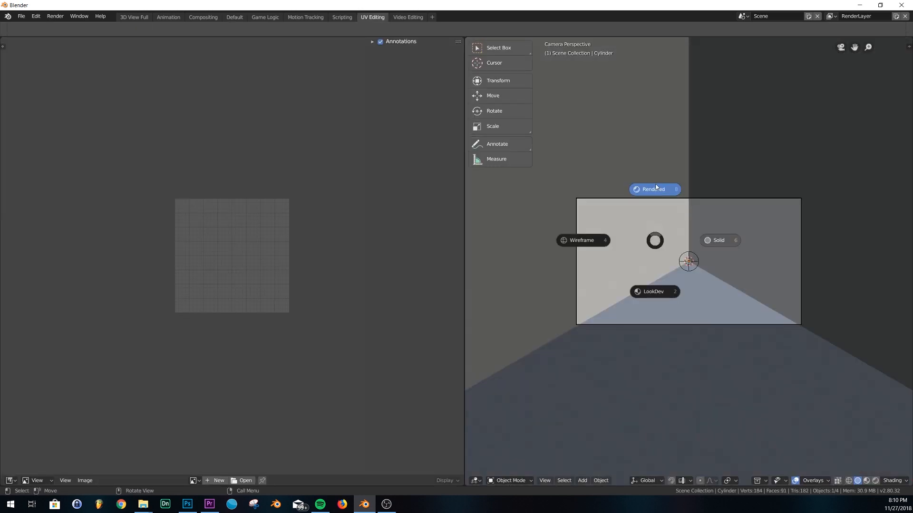
pyautogui.click(656, 188)
pyautogui.scroll(3, 701, 353)
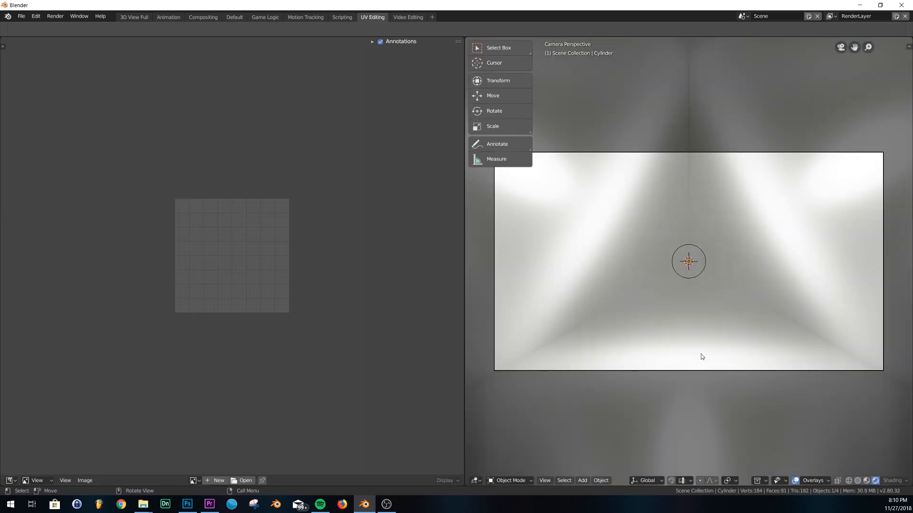
# Turn the left editor into a Shader Editor and create a new material
pyautogui.click(10, 480)
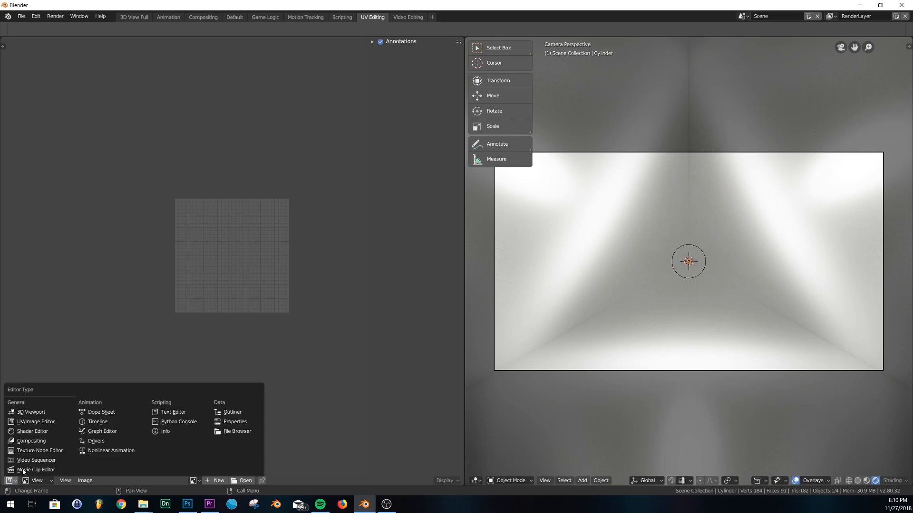
pyautogui.click(23, 431)
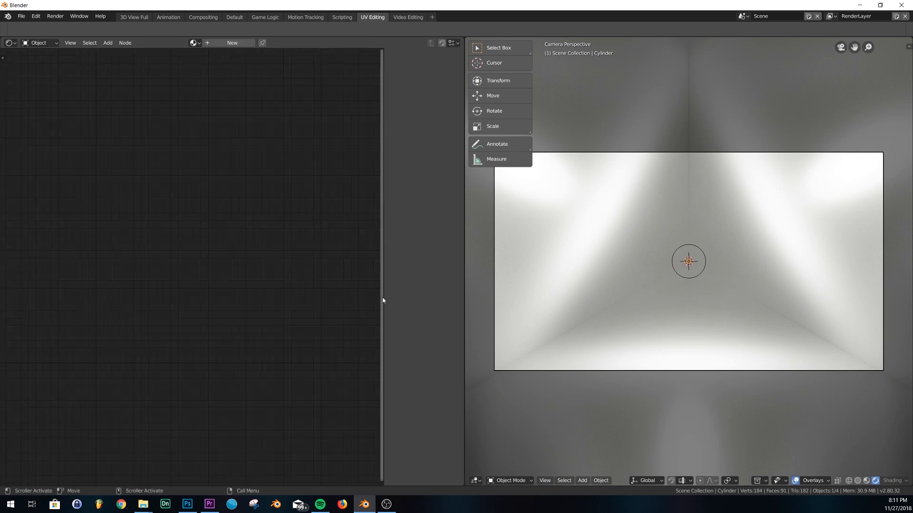
pyautogui.moveTo(393, 299); pyautogui.dragTo(503, 301)
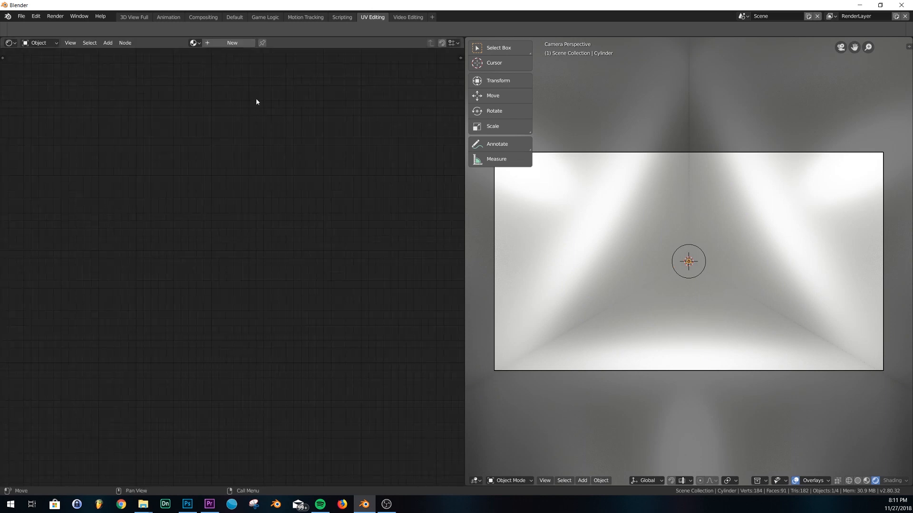
pyautogui.click(238, 43)
pyautogui.scroll(-2, 328, 295)
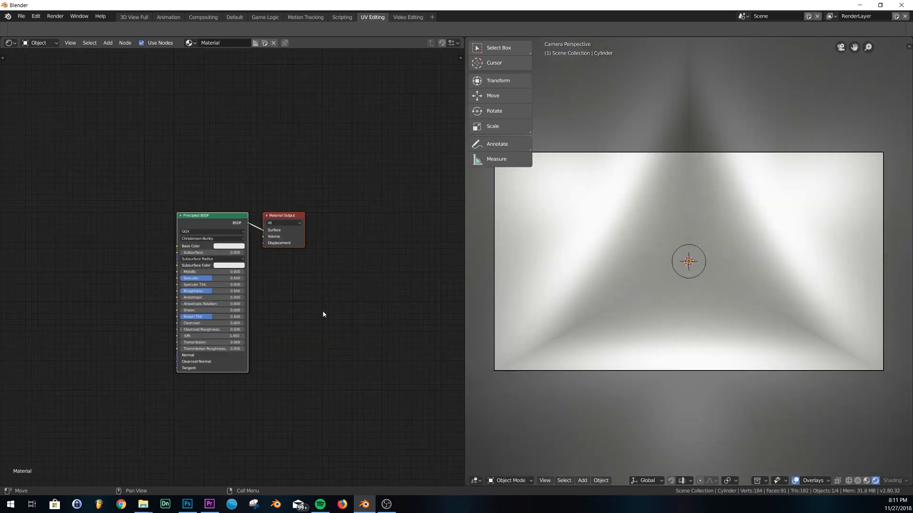
# Add a Noise Texture node, plug its Color into Material Output Displacement, and return to Default workspace
pyautogui.moveTo(207, 160); pyautogui.dragTo(315, 330)
pyautogui.hotkey('shift', 'a')
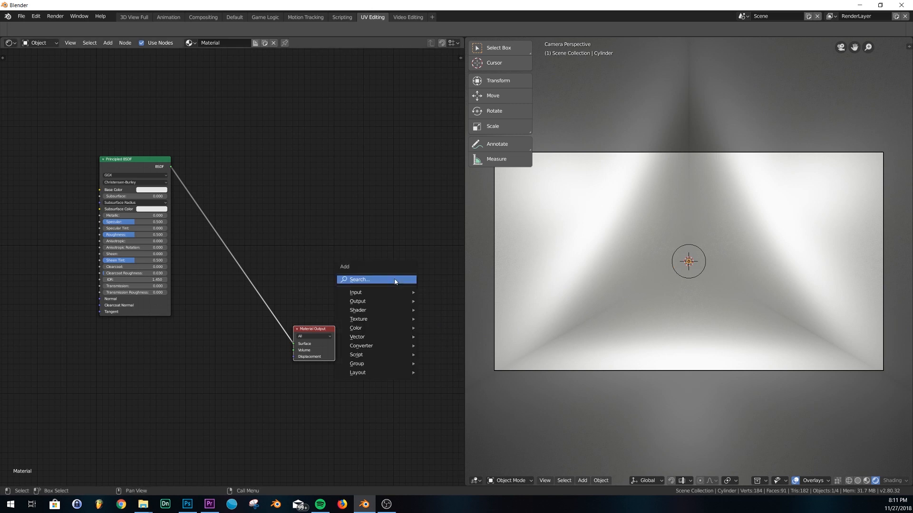
pyautogui.click(387, 280)
pyautogui.write('no')
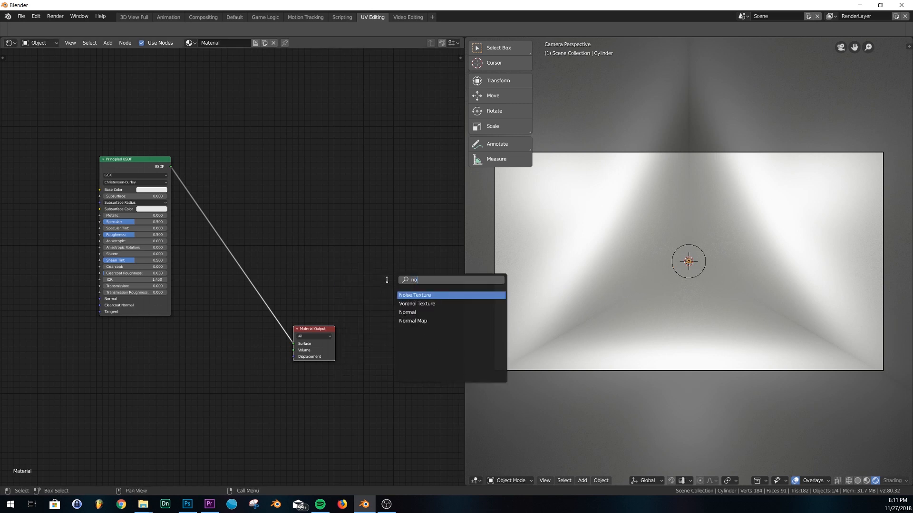
pyautogui.click(431, 294)
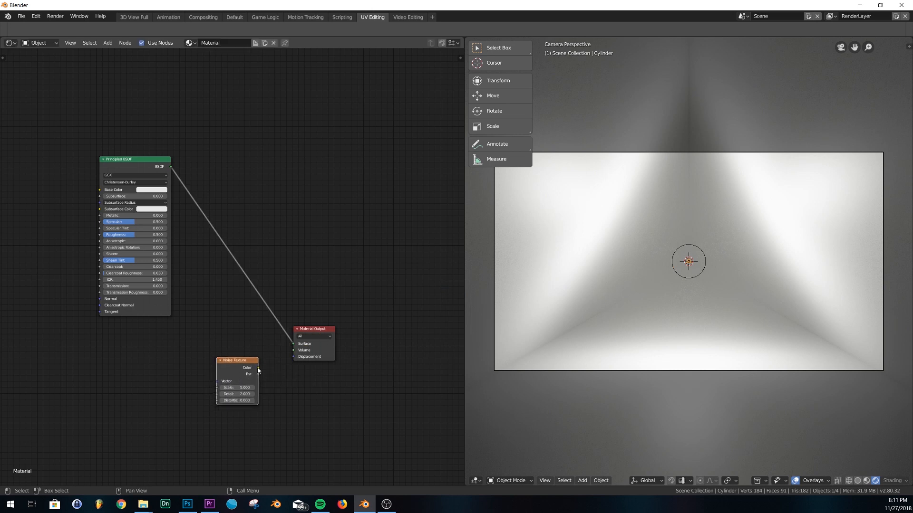
pyautogui.moveTo(258, 368); pyautogui.dragTo(294, 357)
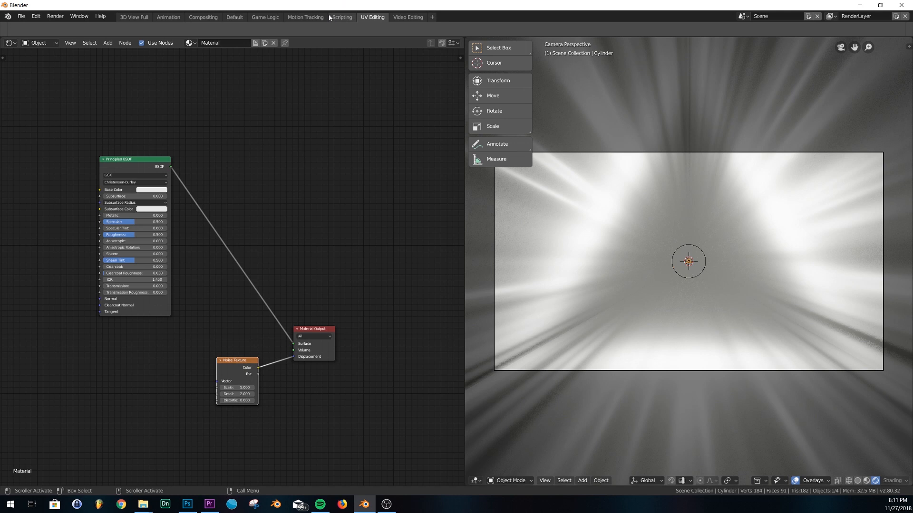
pyautogui.click(235, 18)
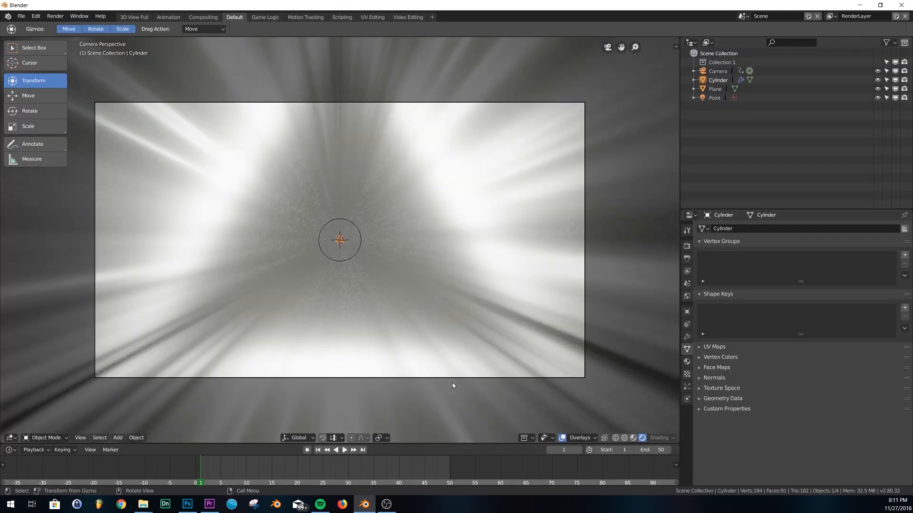
# After a quick playback preview, parent the Point light to the Camera with Ctrl+P > Object
pyautogui.click(345, 451)
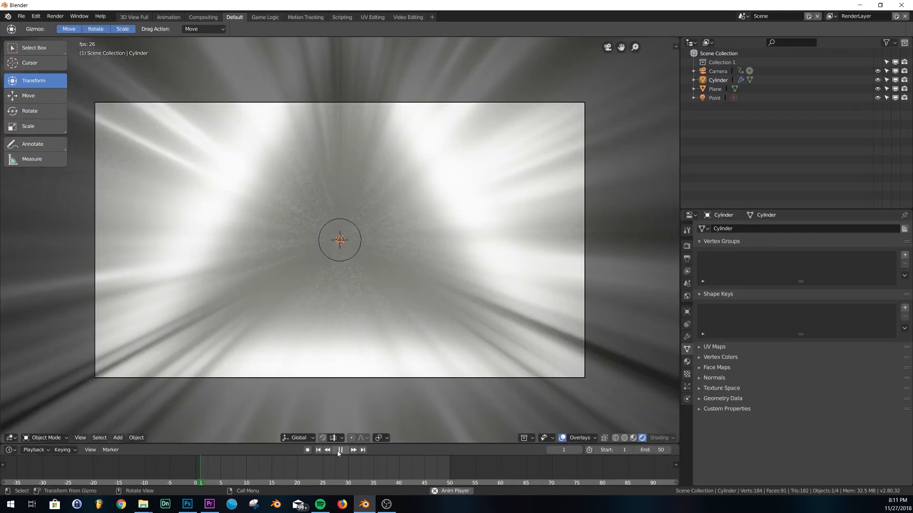
pyautogui.click(340, 450)
pyautogui.moveTo(357, 418); pyautogui.dragTo(438, 234, button='middle')
pyautogui.click(715, 97)
pyautogui.keyDown('ctrl'); pyautogui.click(718, 71); pyautogui.keyUp('ctrl')
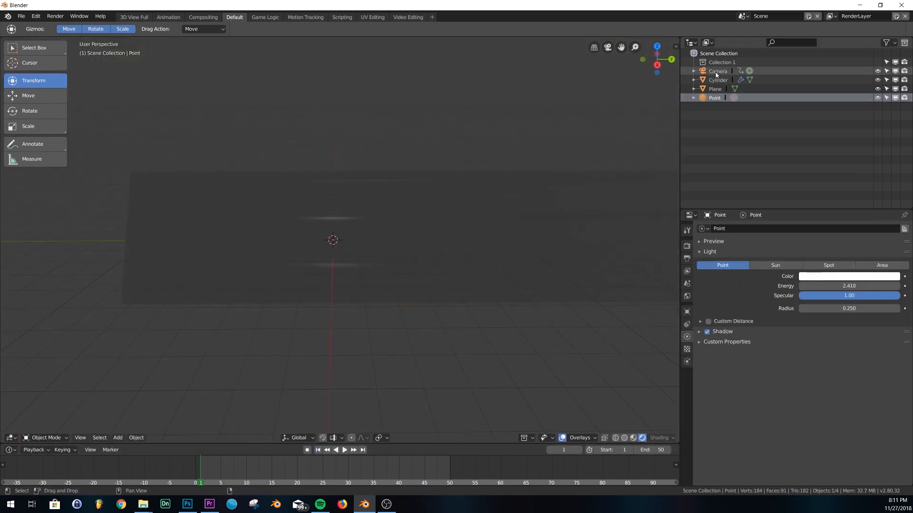
pyautogui.hotkey('ctrl', 'p')
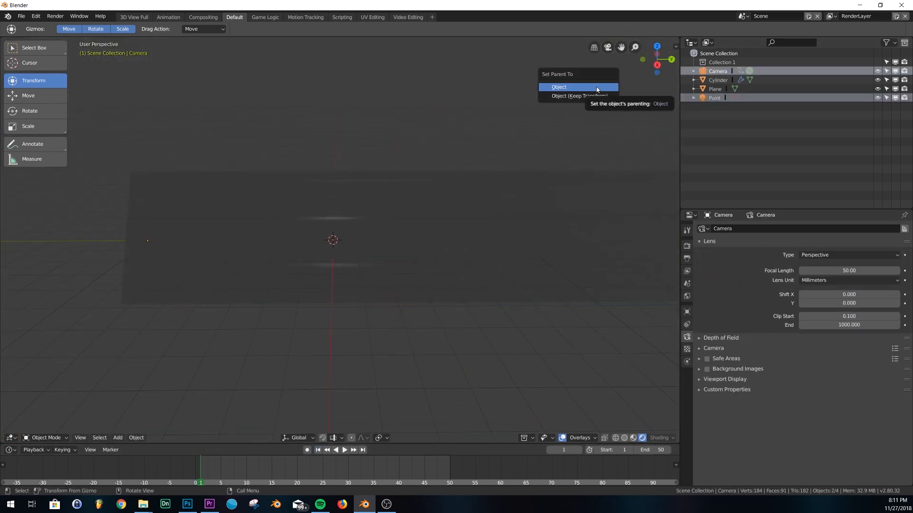
pyautogui.click(597, 89)
# Play the lit camera fly-through, rewind to frame 1, and orbit to the tunnel entrance
pyautogui.press('KP_0')
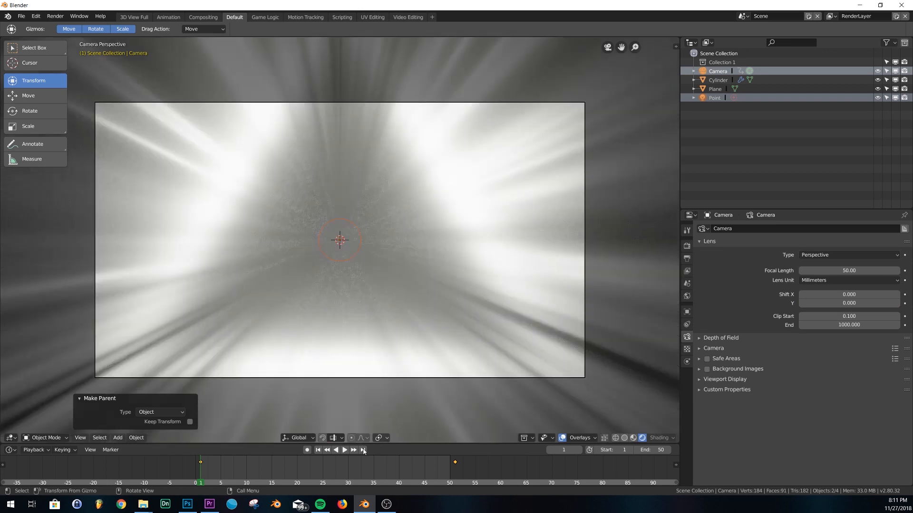
pyautogui.click(345, 450)
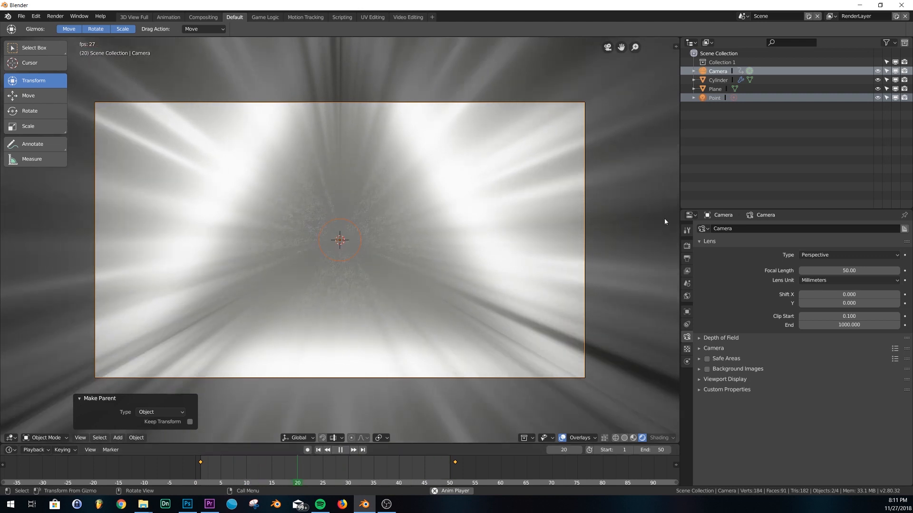
pyautogui.click(338, 451)
pyautogui.click(317, 451)
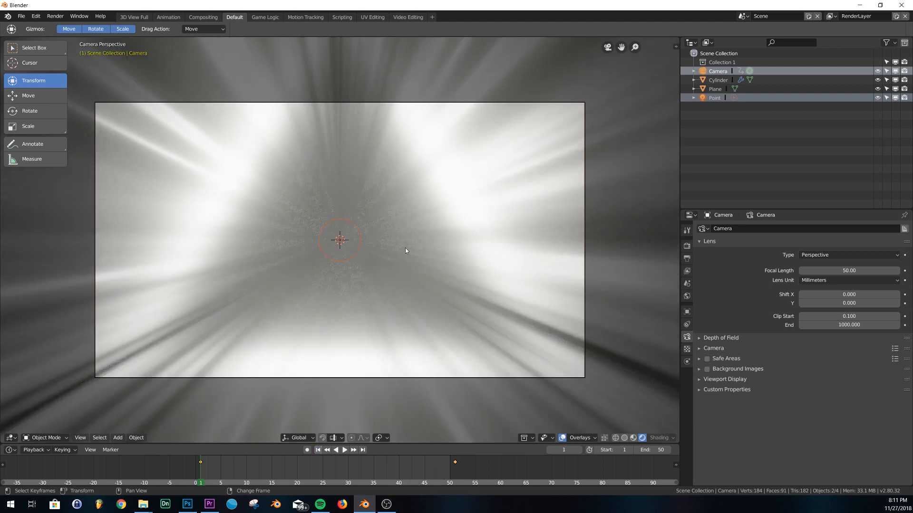
pyautogui.moveTo(413, 251); pyautogui.dragTo(347, 299, button='middle')
pyautogui.scroll(-4, 347, 300)
pyautogui.moveTo(367, 265); pyautogui.dragTo(400, 231, button='middle')
# Switch the viewport to Solid shading and orbit for a clearer view of the prism
pyautogui.press('z')
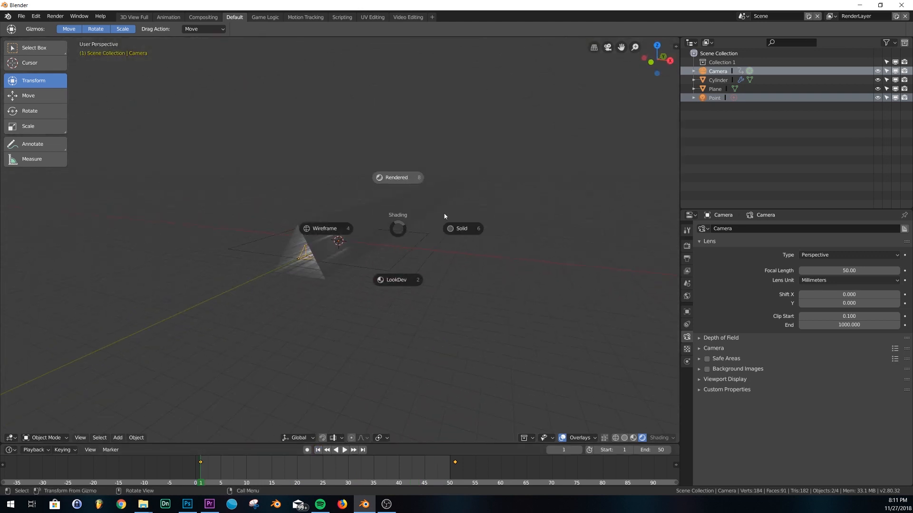
pyautogui.click(455, 236)
pyautogui.moveTo(315, 256); pyautogui.dragTo(385, 256, button='middle')
# Unwrap the prism's UVs in Edit Mode and return to Object Mode
pyautogui.click(395, 220)
pyautogui.press('Tab')
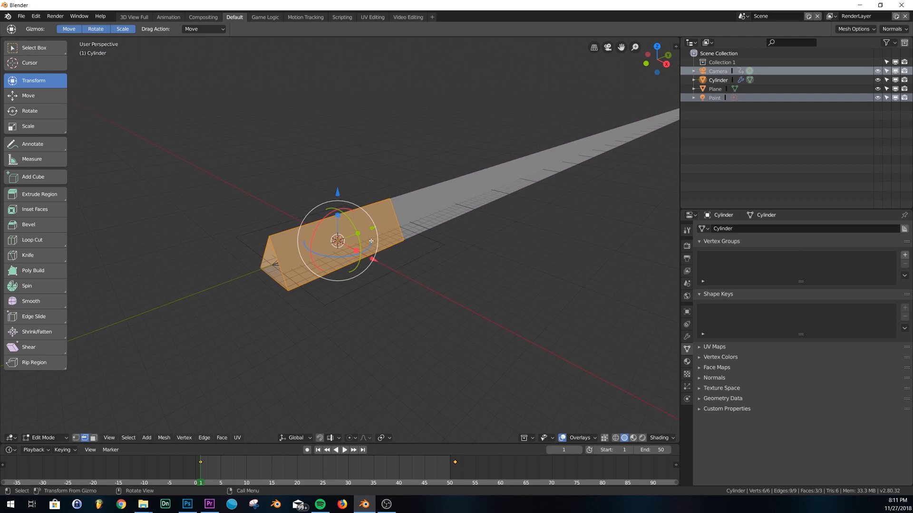
pyautogui.press('Tab')
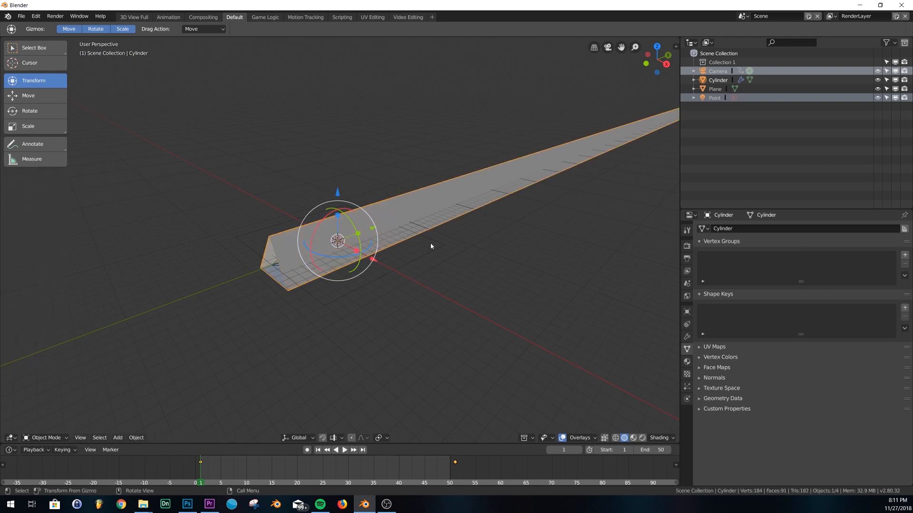
pyautogui.press('Tab')
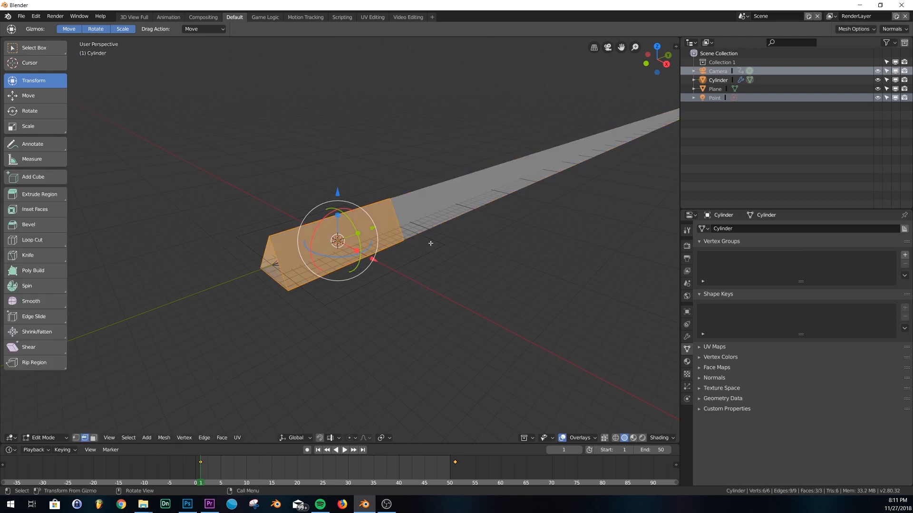
pyautogui.press('u')
pyautogui.click(432, 245)
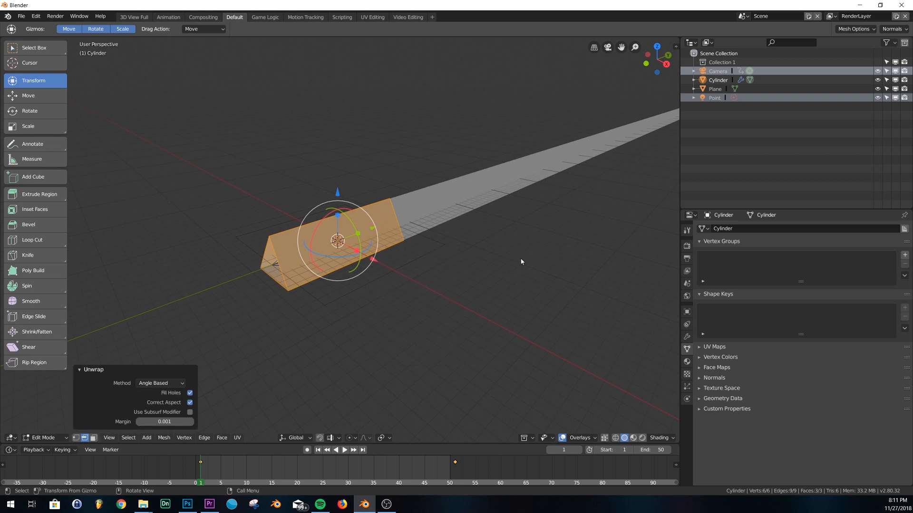
pyautogui.press('Tab')
# In the UV Editing workspace, add a Mapping node beside the Noise Texture
pyautogui.click(373, 20)
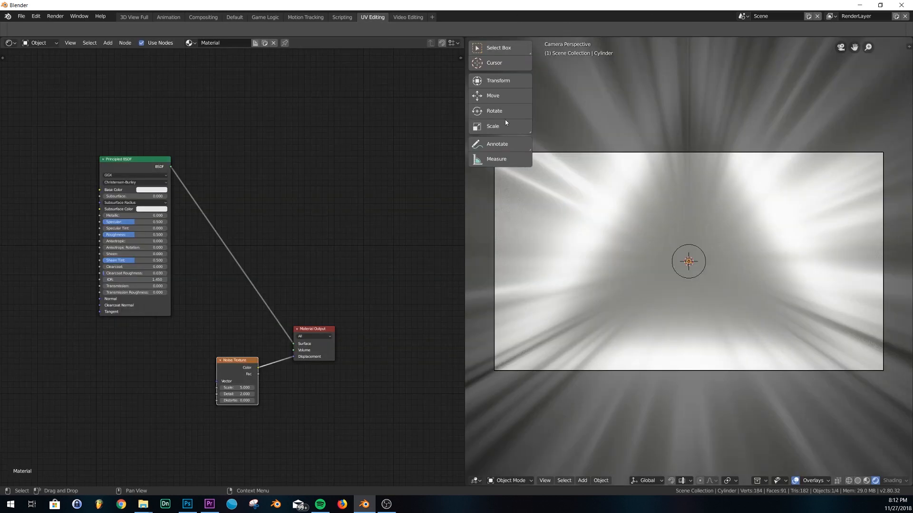
pyautogui.moveTo(339, 242); pyautogui.dragTo(461, 162, button='middle')
pyautogui.scroll(3, 353, 328)
pyautogui.moveTo(352, 329); pyautogui.dragTo(270, 298, button='middle')
pyautogui.hotkey('shift', 'a')
pyautogui.click(255, 263)
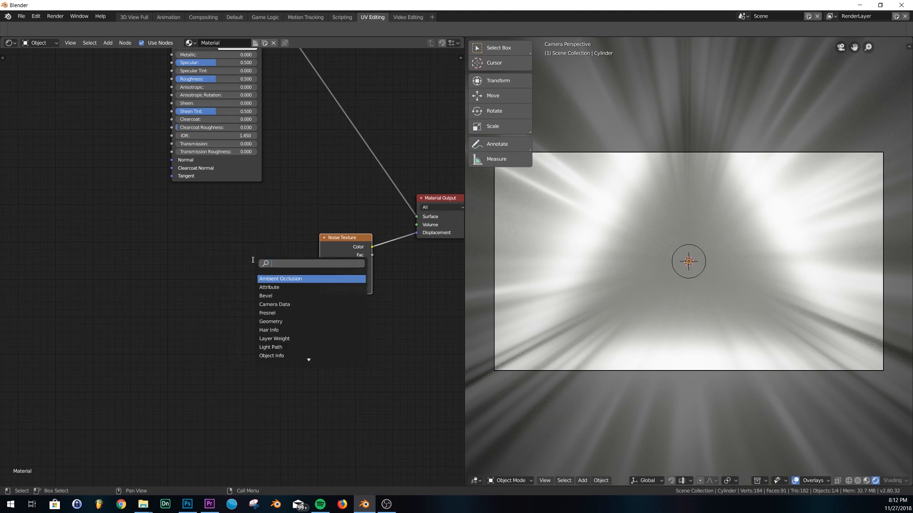
pyautogui.write('map')
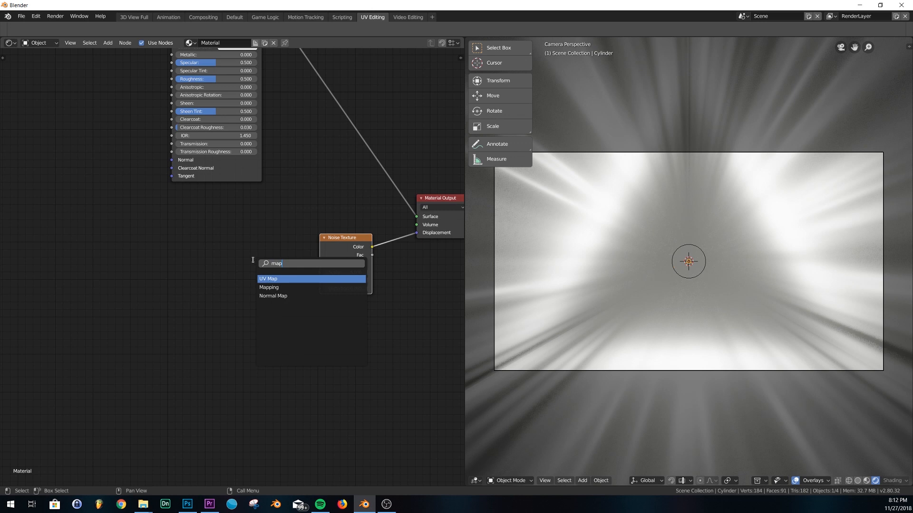
pyautogui.click(285, 287)
pyautogui.click(175, 247)
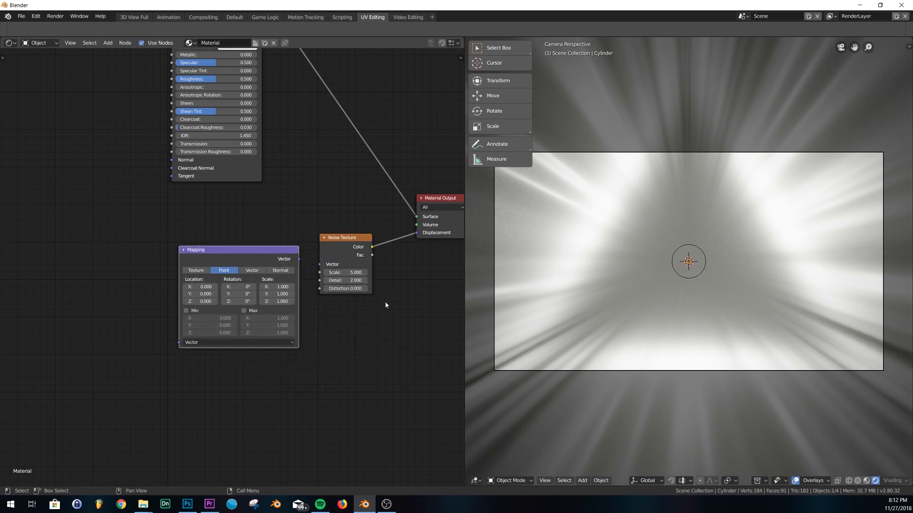
pyautogui.press('q')
# Add a Texture Coordinate node and chain its UV through Mapping into the Noise Texture Vector
pyautogui.hotkey('shift', 'a')
pyautogui.click(292, 237)
pyautogui.write('te')
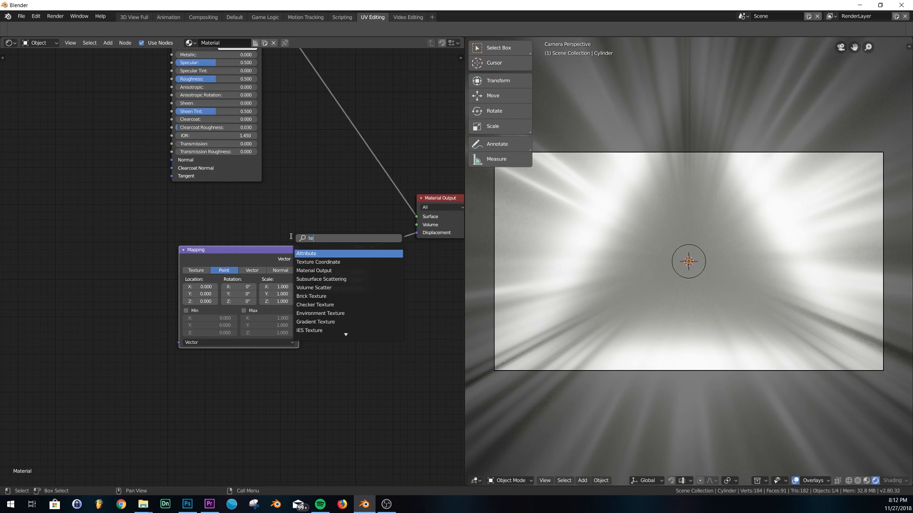
pyautogui.write('x')
pyautogui.click(328, 253)
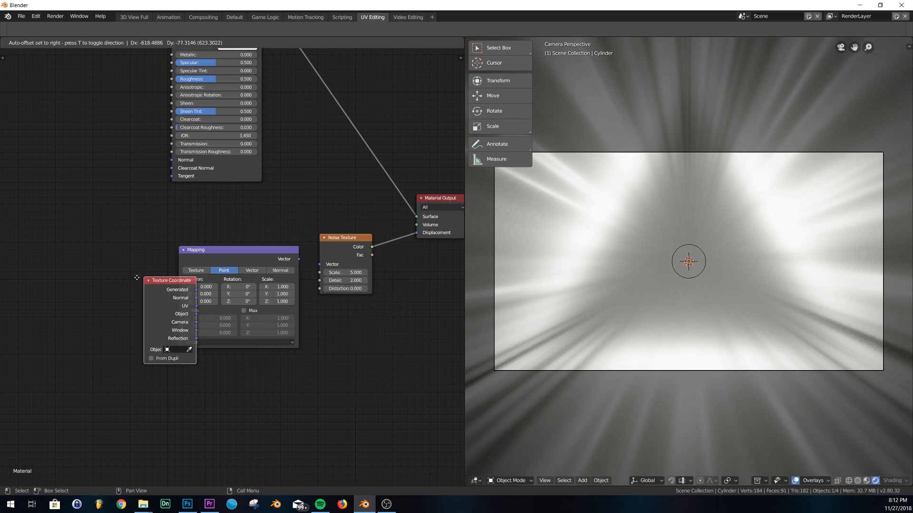
pyautogui.click(83, 265)
pyautogui.moveTo(154, 334); pyautogui.dragTo(180, 306, button='middle')
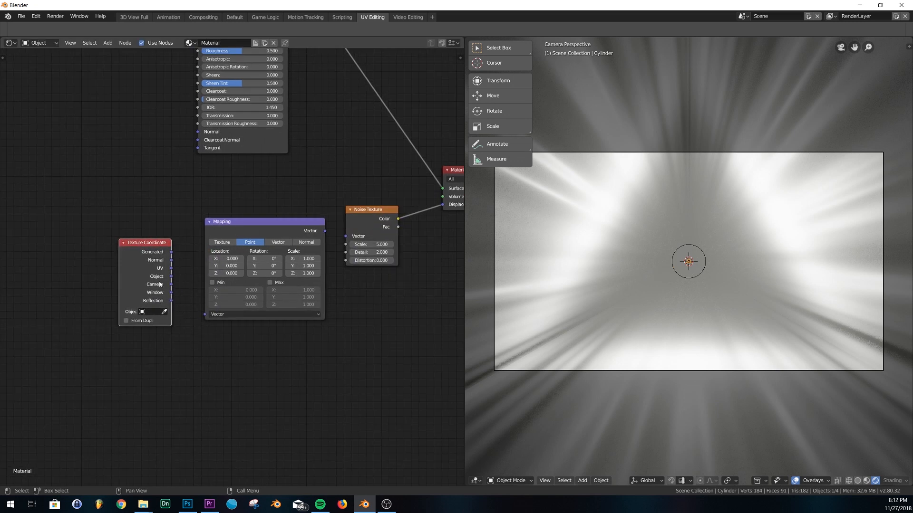
pyautogui.moveTo(172, 268); pyautogui.dragTo(203, 315)
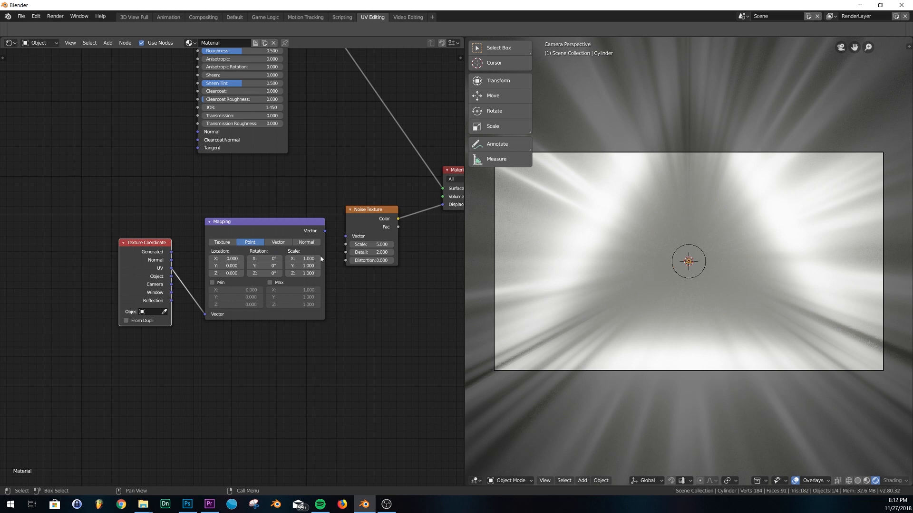
pyautogui.moveTo(325, 231); pyautogui.dragTo(346, 237)
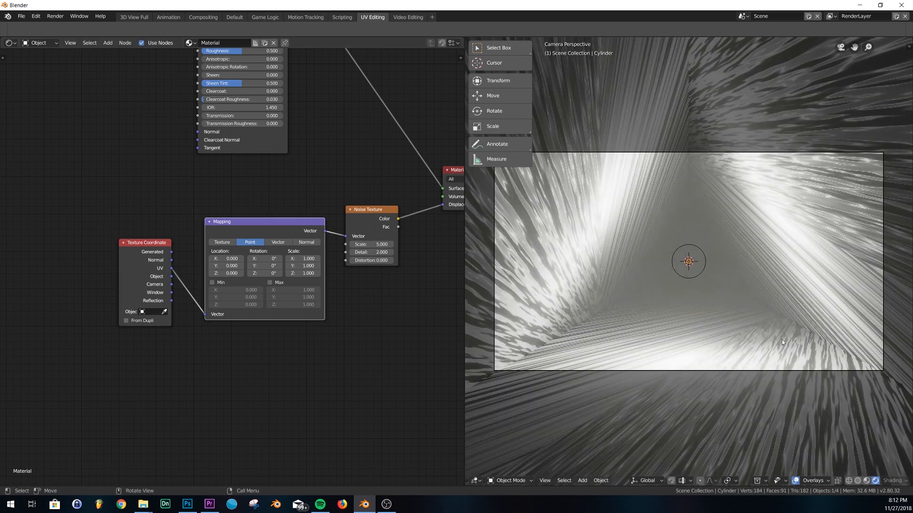
pyautogui.click(240, 17)
pyautogui.press('KP_0')
pyautogui.press('z')
pyautogui.click(436, 265)
pyautogui.press('space')
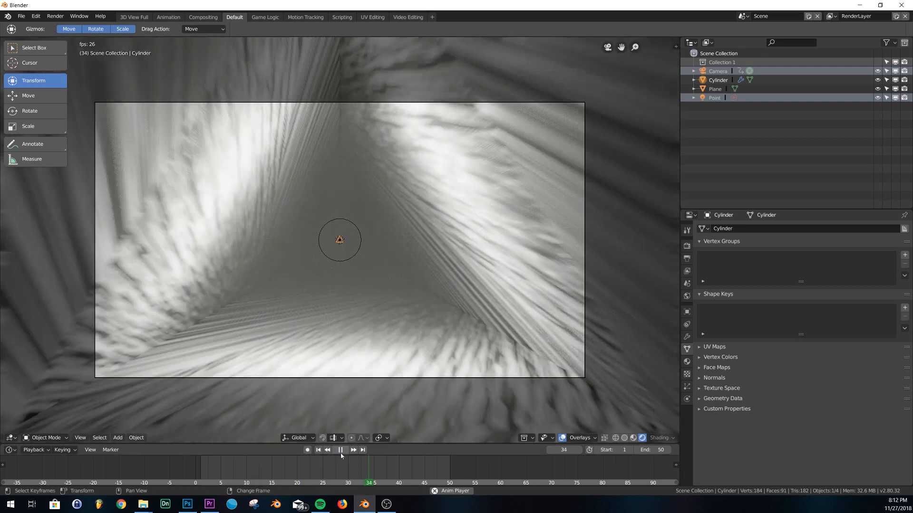
pyautogui.press('space')
pyautogui.click(317, 451)
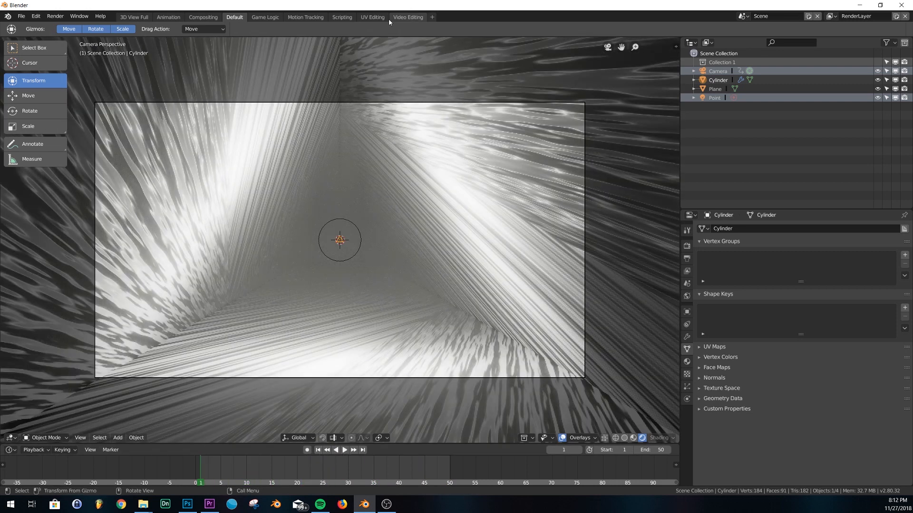
pyautogui.click(373, 17)
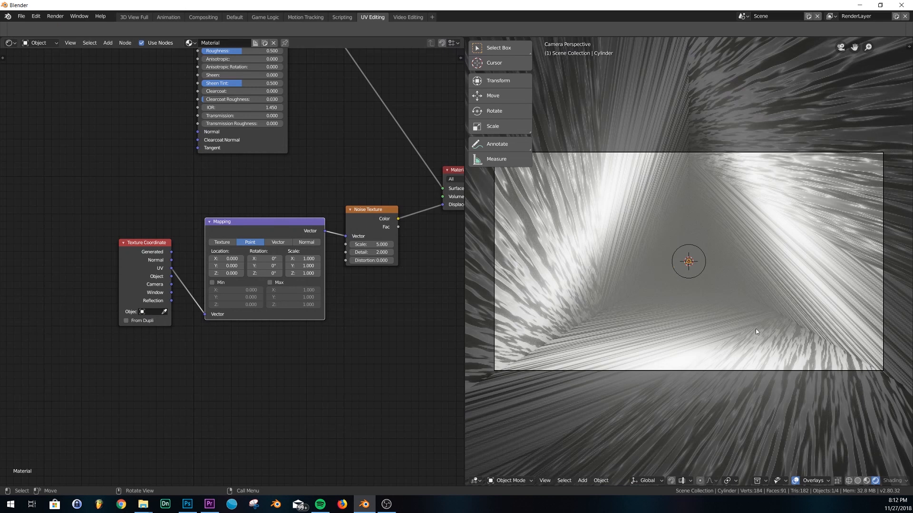
pyautogui.moveTo(256, 201); pyautogui.dragTo(246, 291, button='middle')
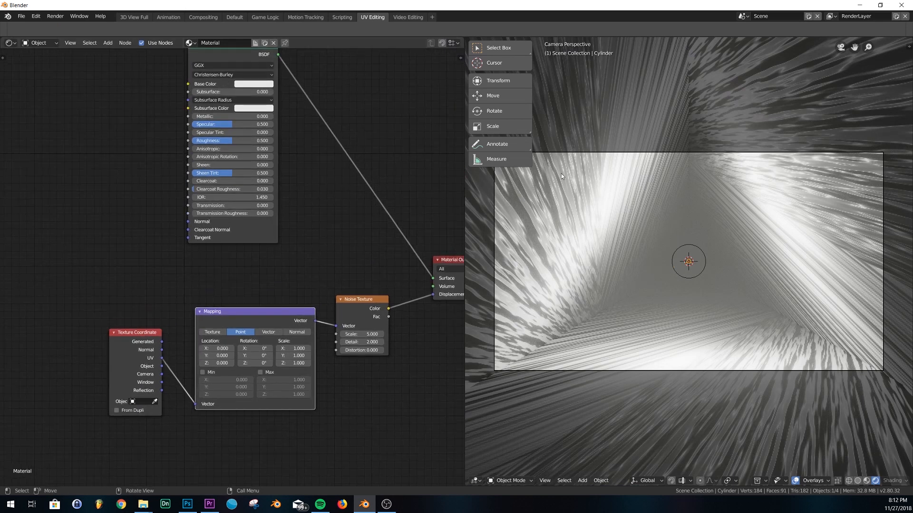
pyautogui.scroll(-2, 281, 257)
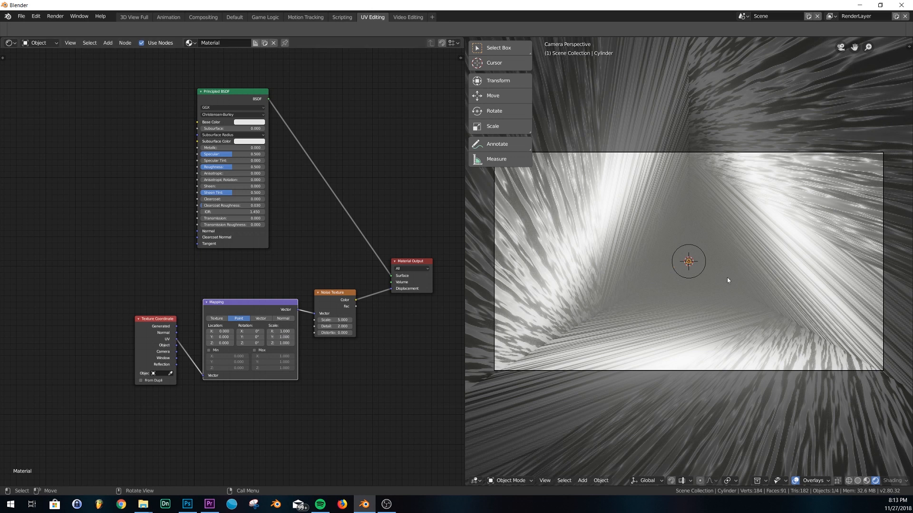
pyautogui.moveTo(808, 283); pyautogui.dragTo(758, 267, button='middle')
pyautogui.press('KP_0')
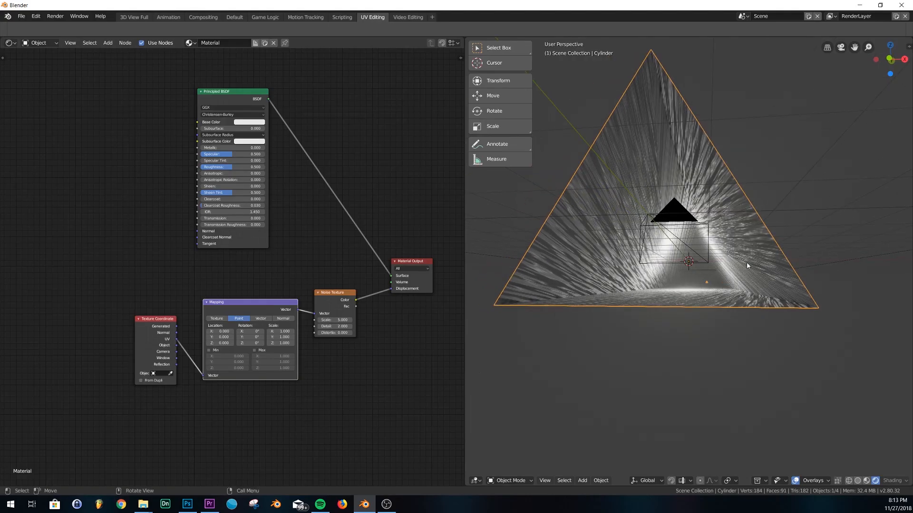
pyautogui.press('KP_0')
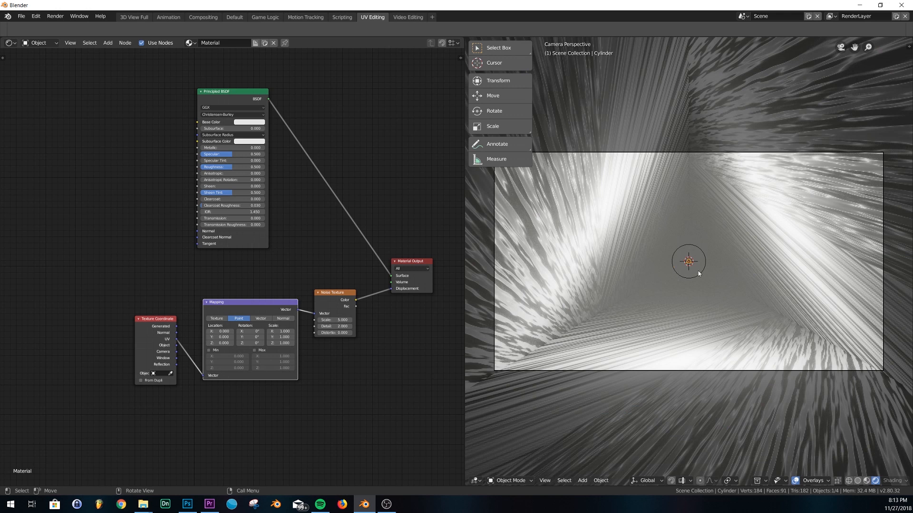
pyautogui.moveTo(699, 274); pyautogui.dragTo(692, 288, button='middle')
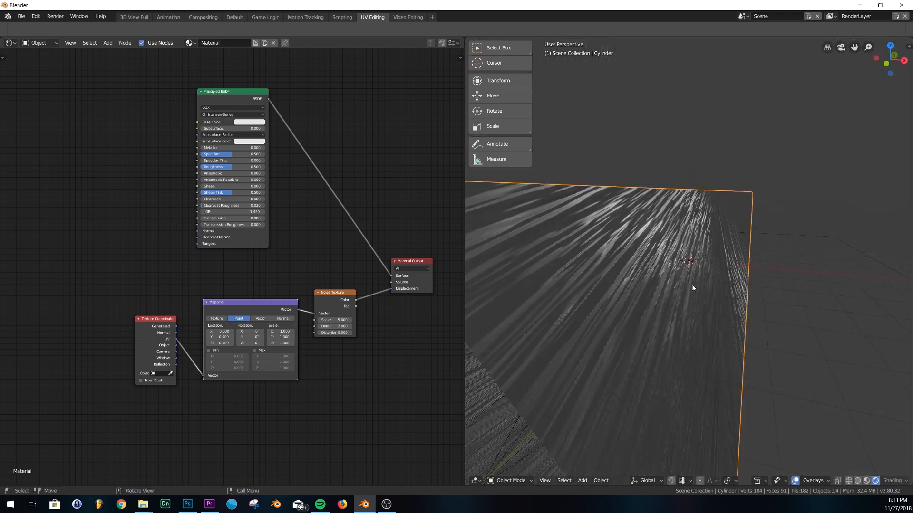
pyautogui.press('KP_0')
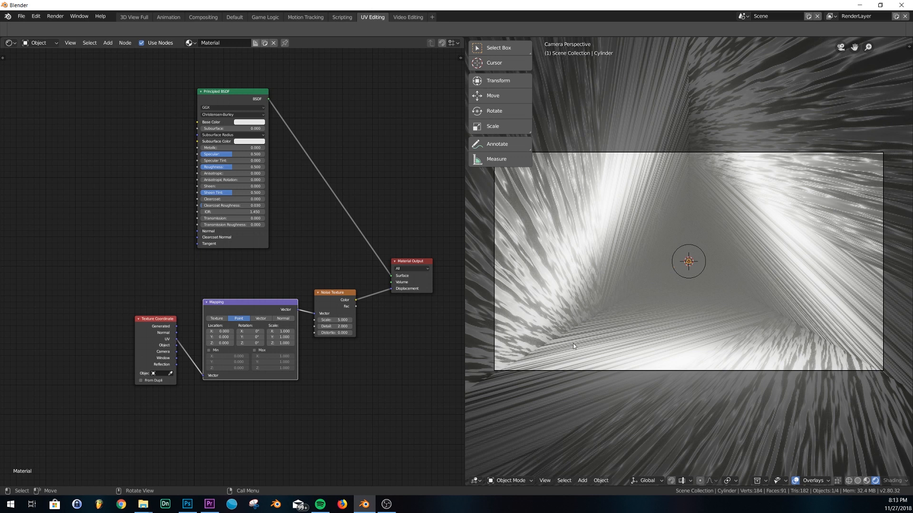
pyautogui.moveTo(706, 321); pyautogui.dragTo(695, 330, button='middle')
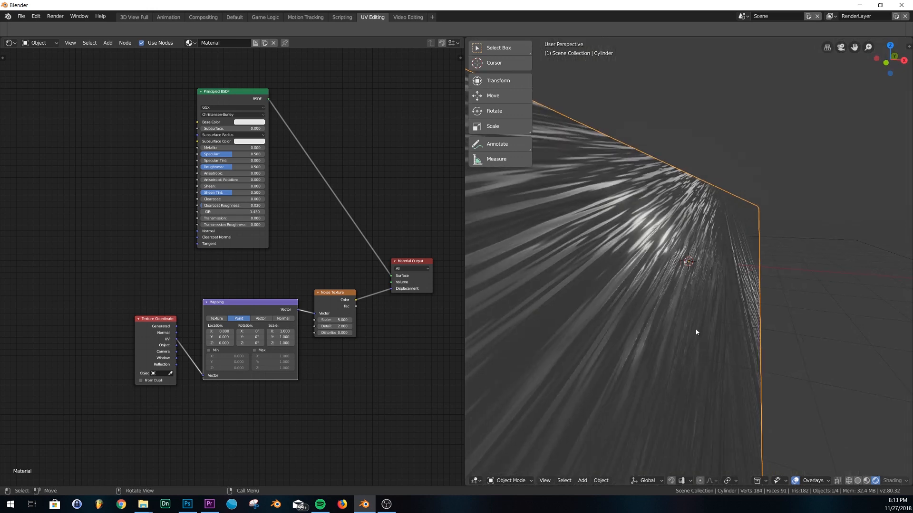